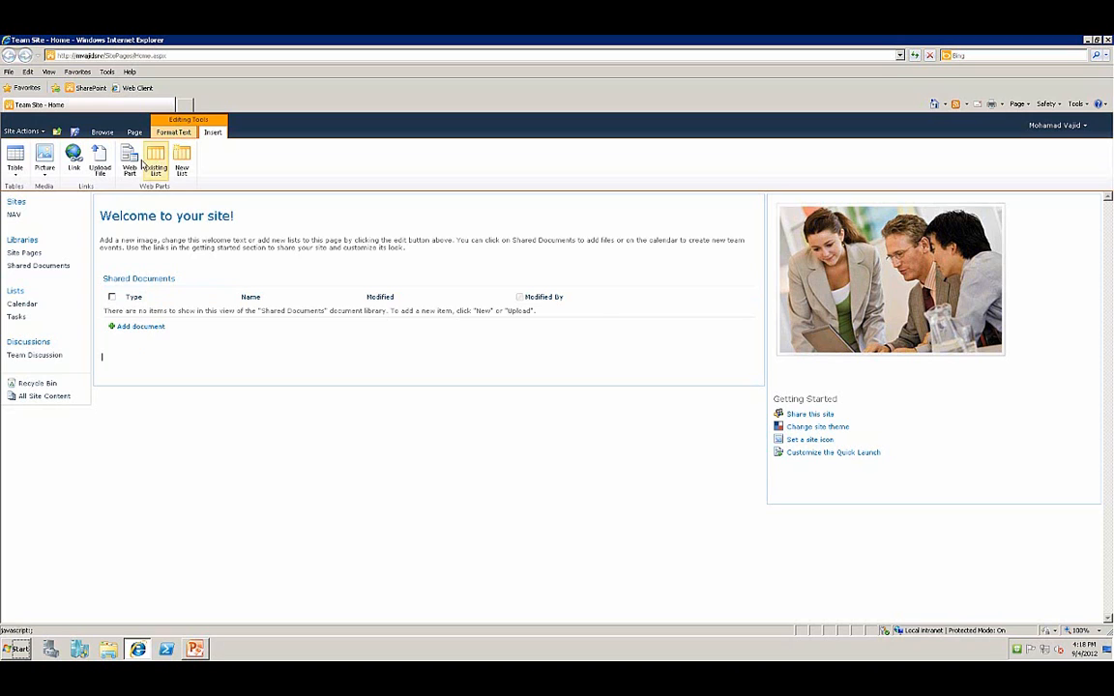
- Insert the Microsoft Dynamics NAV Web Part from the Miscellaneous category into the home page's Rich Content area
click(129, 159)
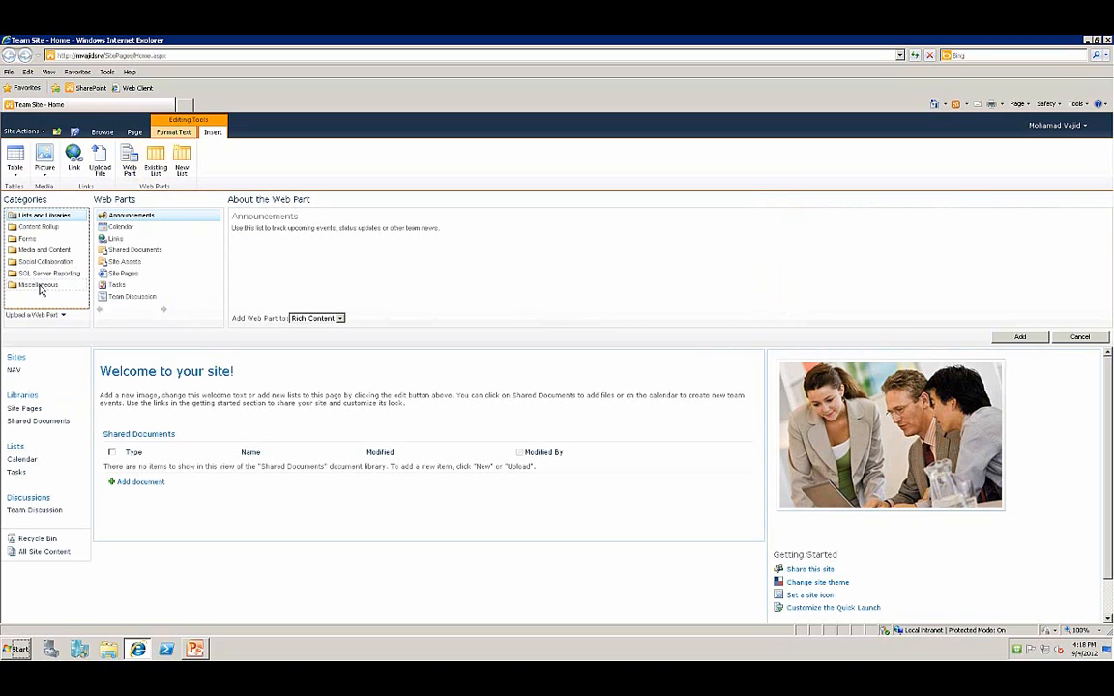
click(38, 286)
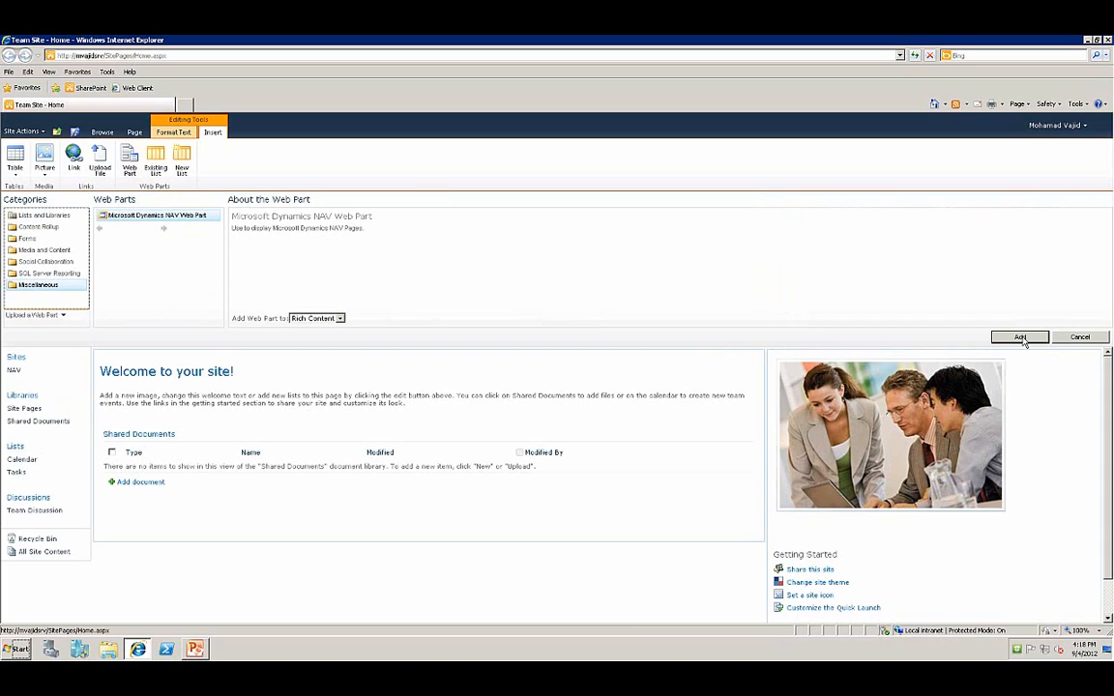
click(1022, 338)
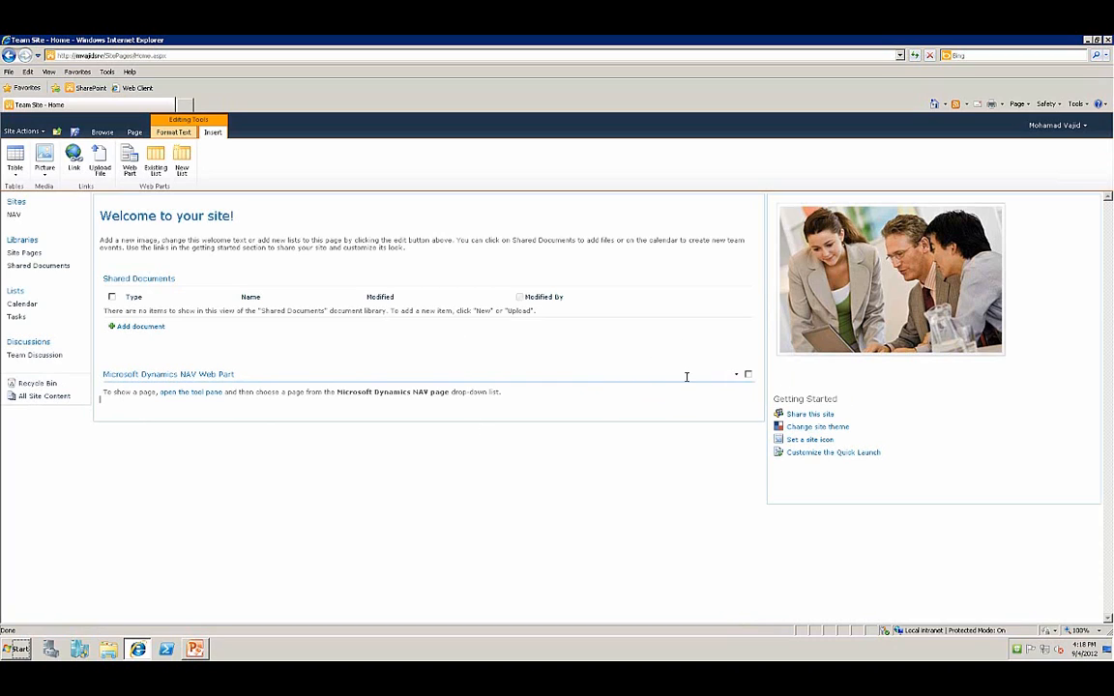
- Save the page changes and set the new NAV web part to display the Customer Card (21) page, acknowledging the demonstration company notice
click(193, 392)
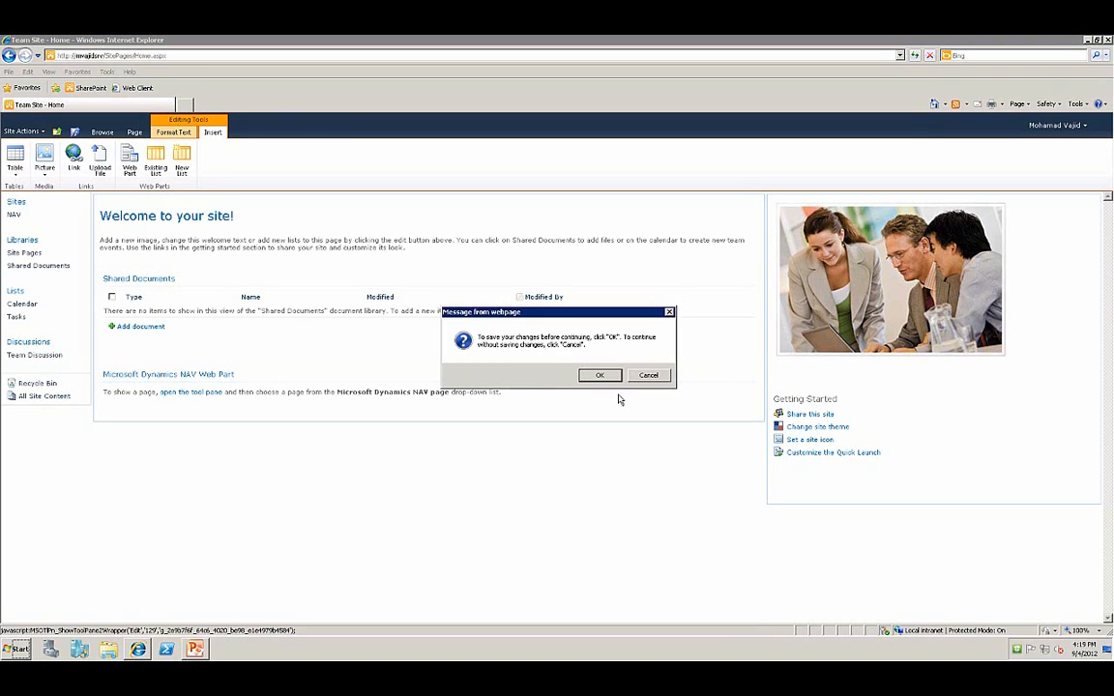
click(594, 376)
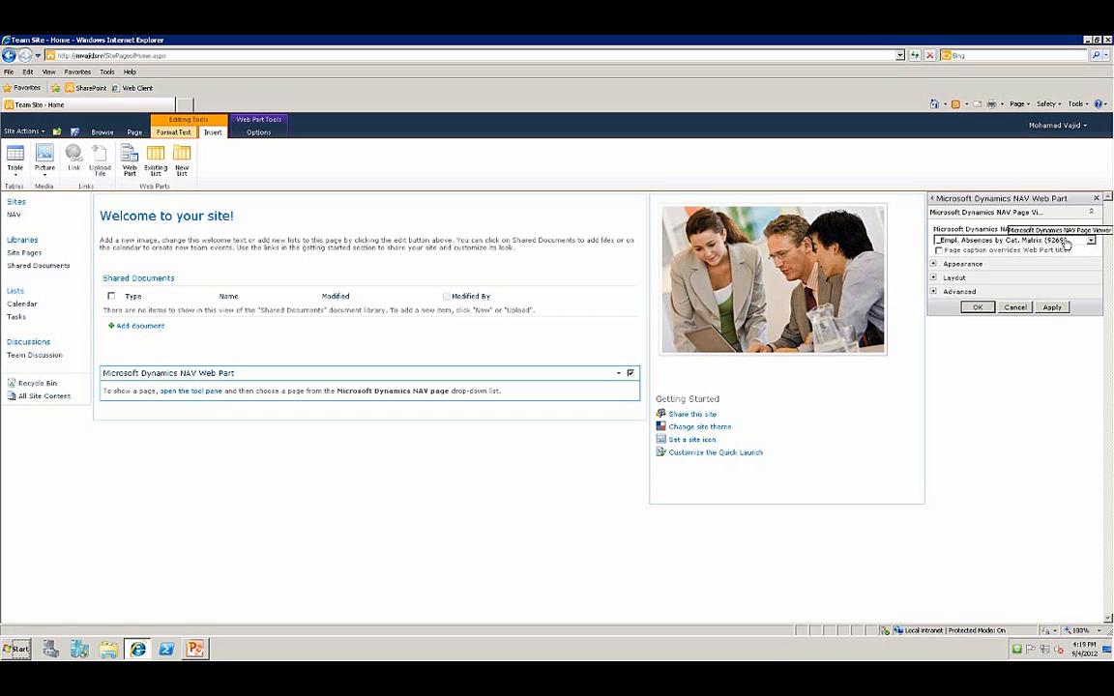
click(1090, 241)
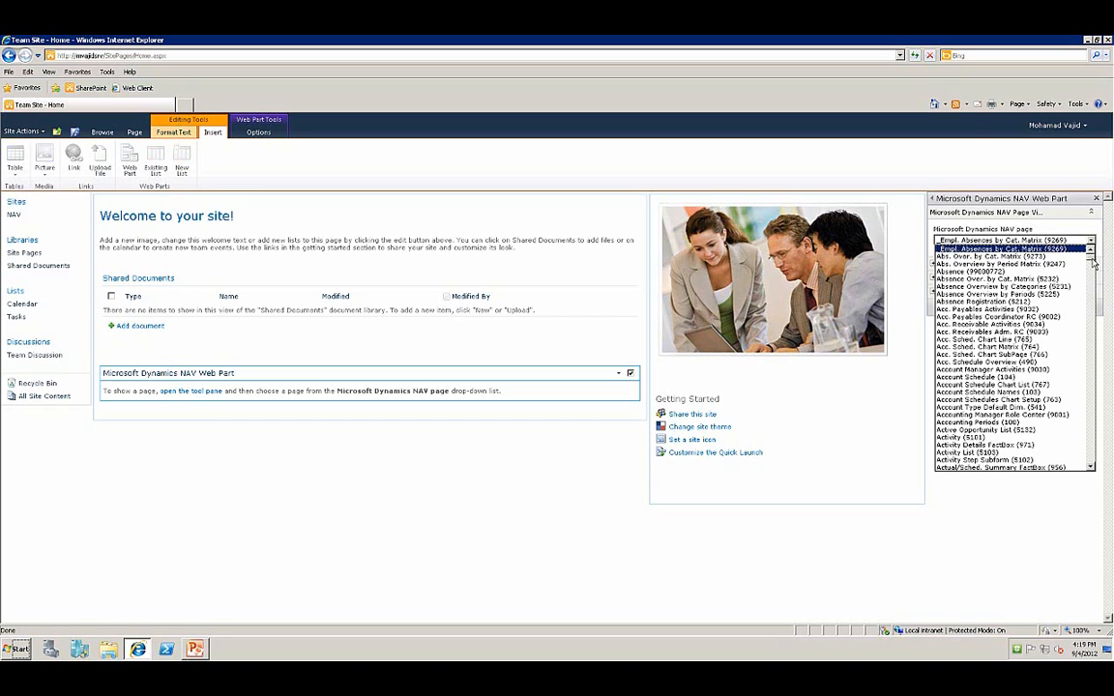
drag(1094, 263, 1090, 294)
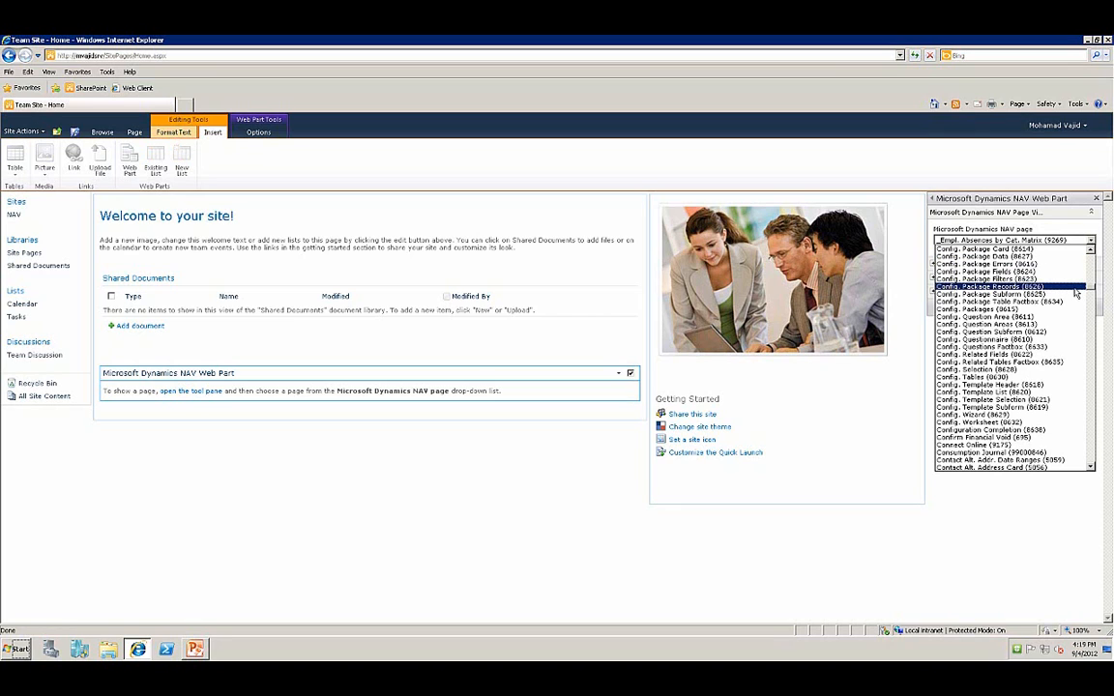
text(cus)
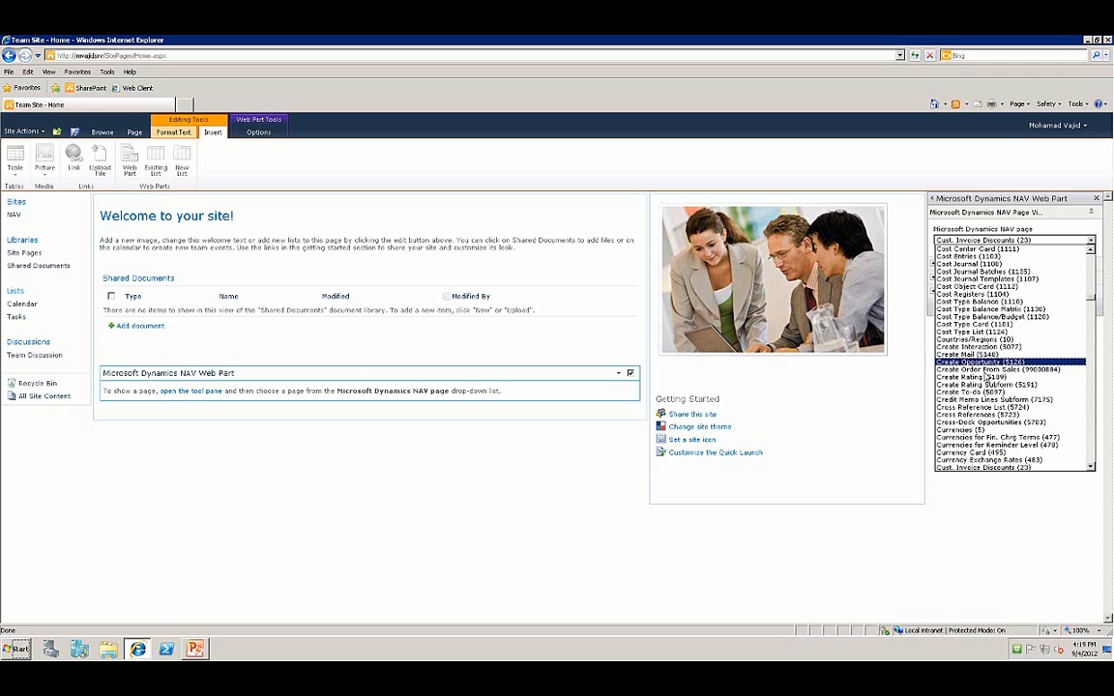
scroll(1004, 389, down, 6)
scroll(1004, 390, down, 3)
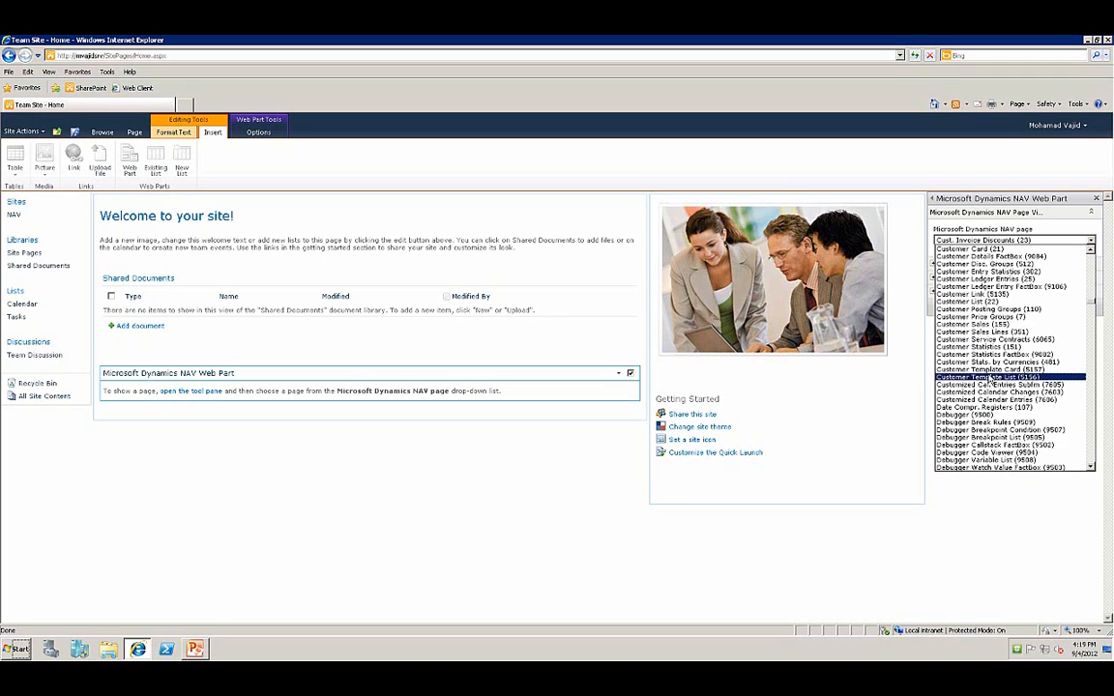
click(975, 295)
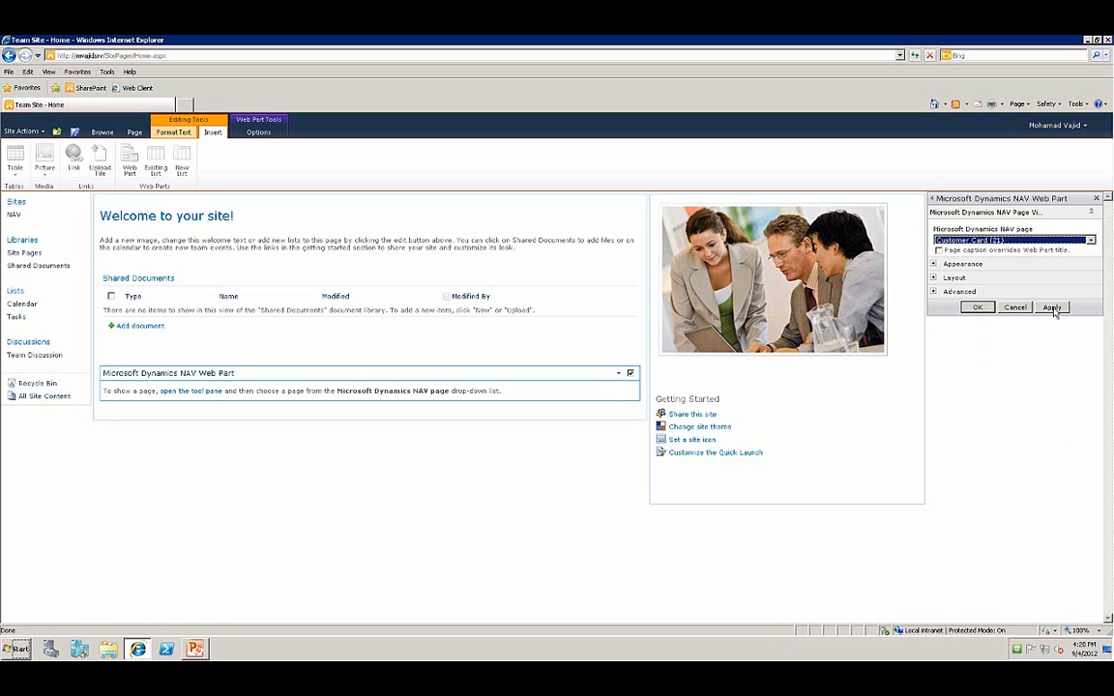
click(1055, 310)
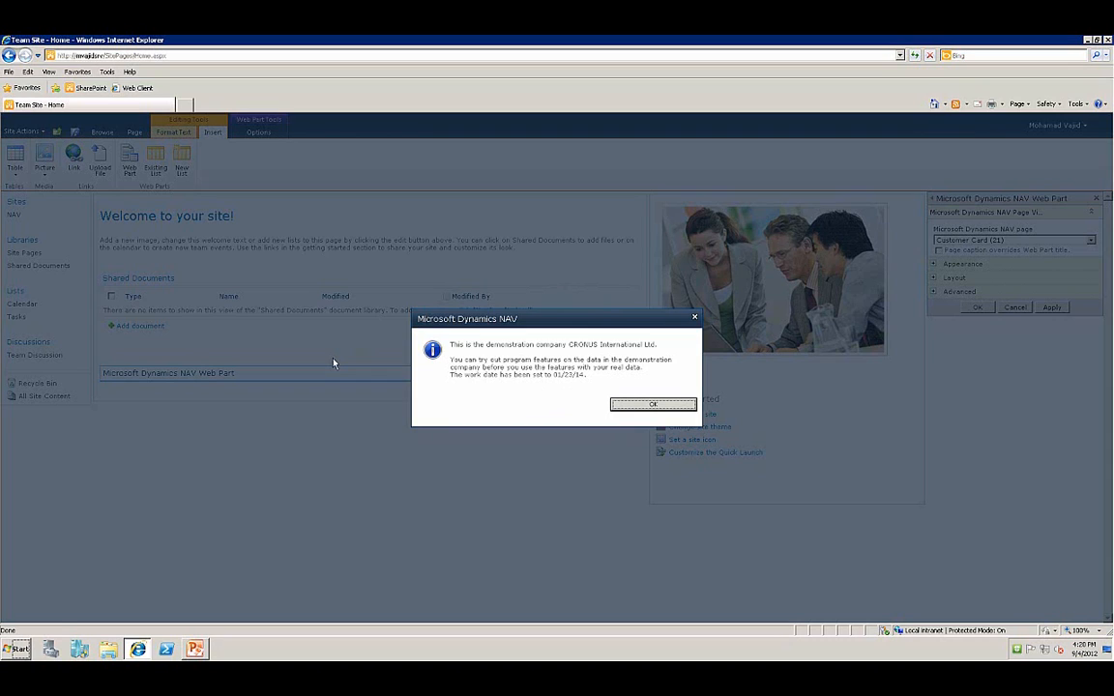
key(Return)
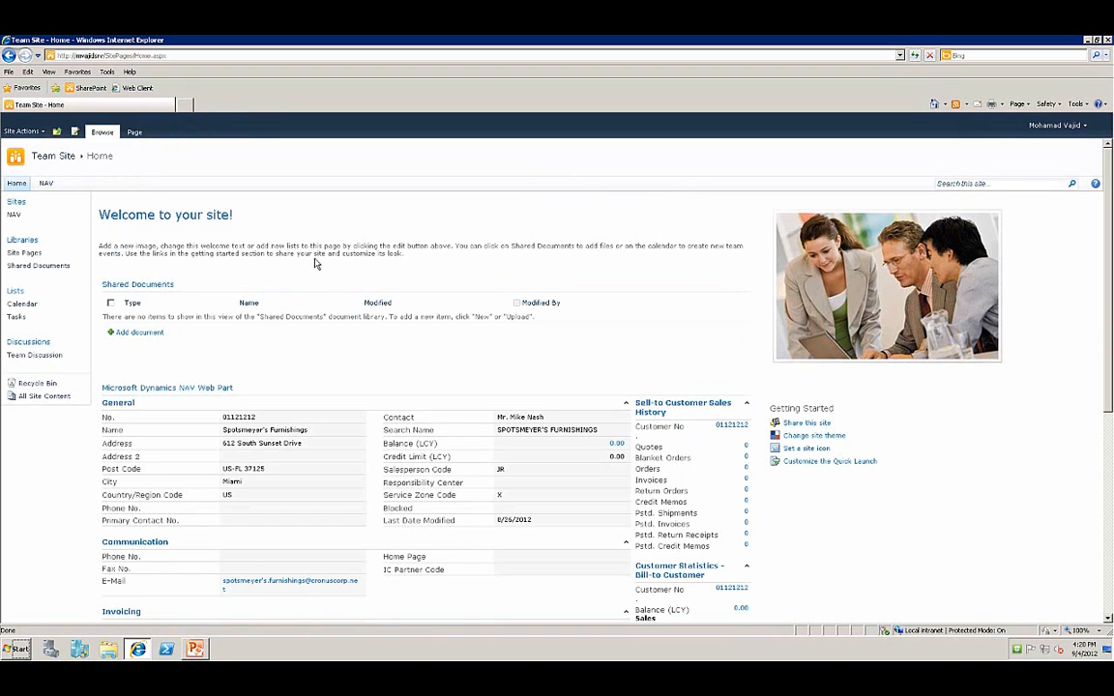
- Examine the customer card shown in the NAV web part, from its General section down to Shipping
scroll(314, 263, down, 3)
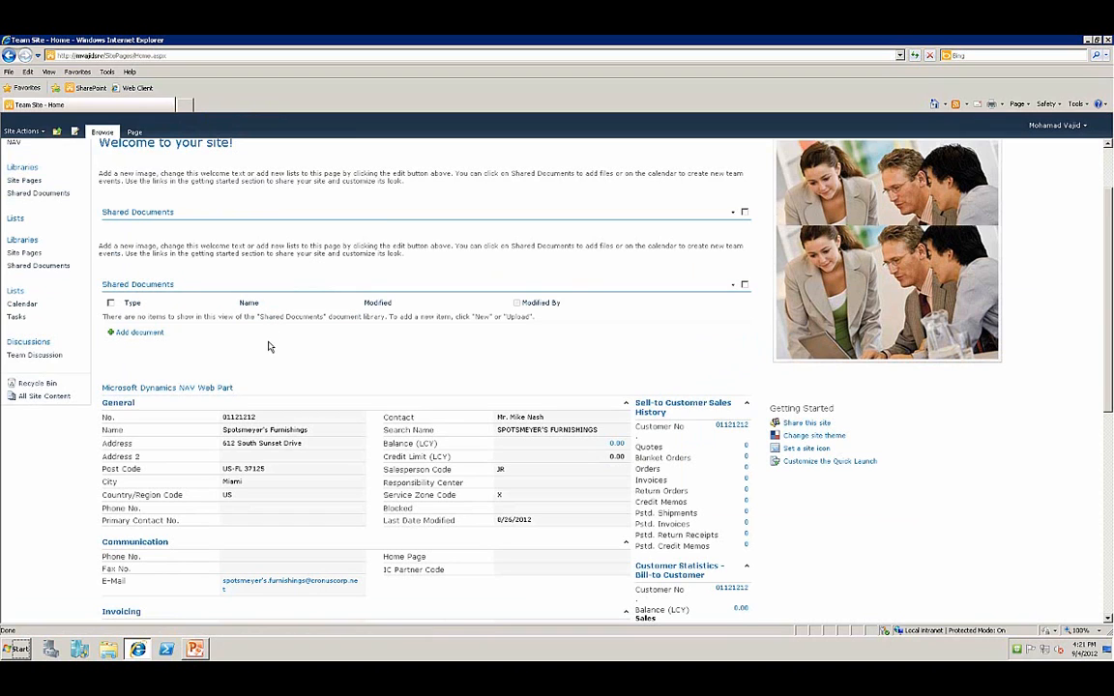
scroll(269, 347, down, 3)
scroll(269, 346, up, 2)
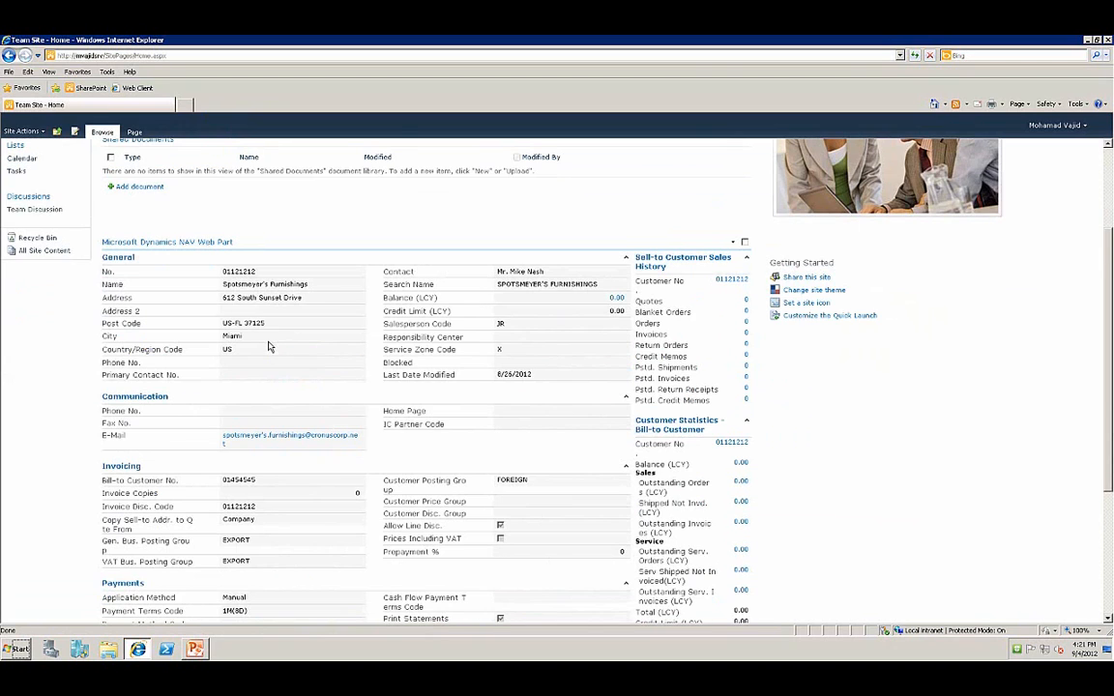
scroll(269, 347, up, 2)
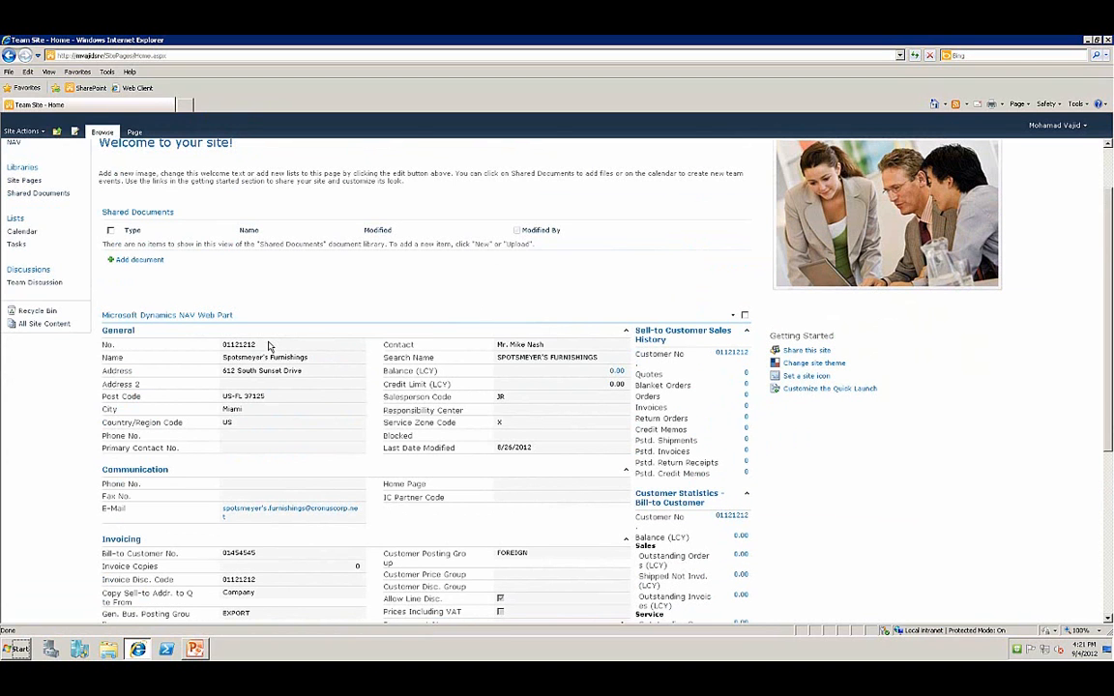
scroll(269, 346, down, 2)
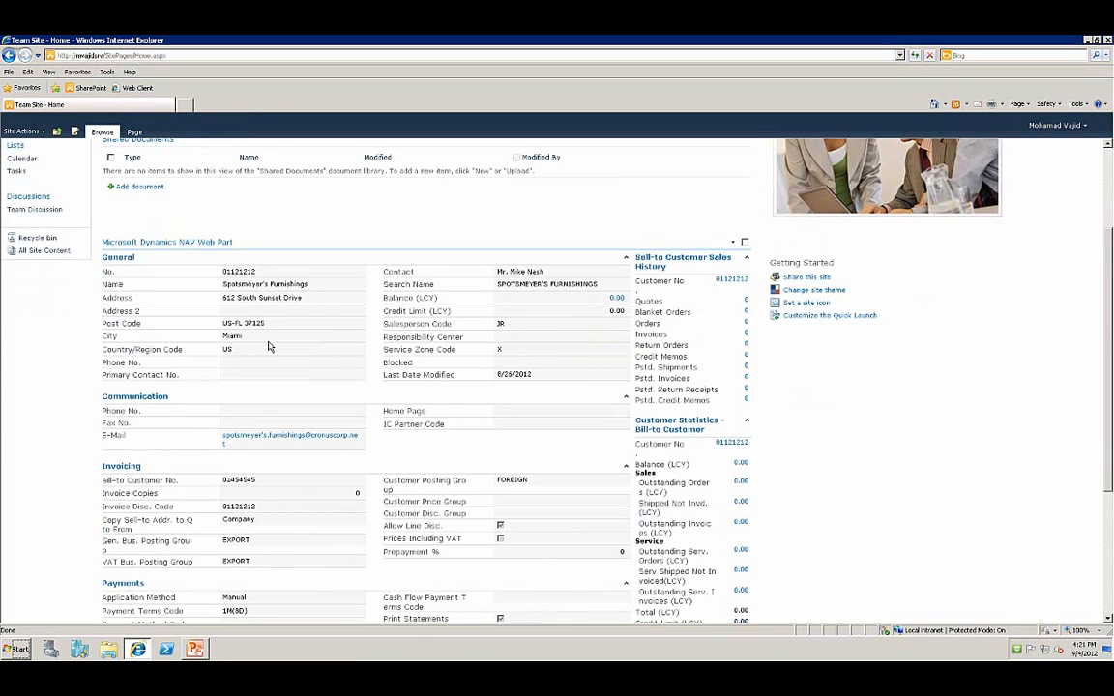
scroll(269, 346, down, 2)
scroll(269, 346, down, 2)
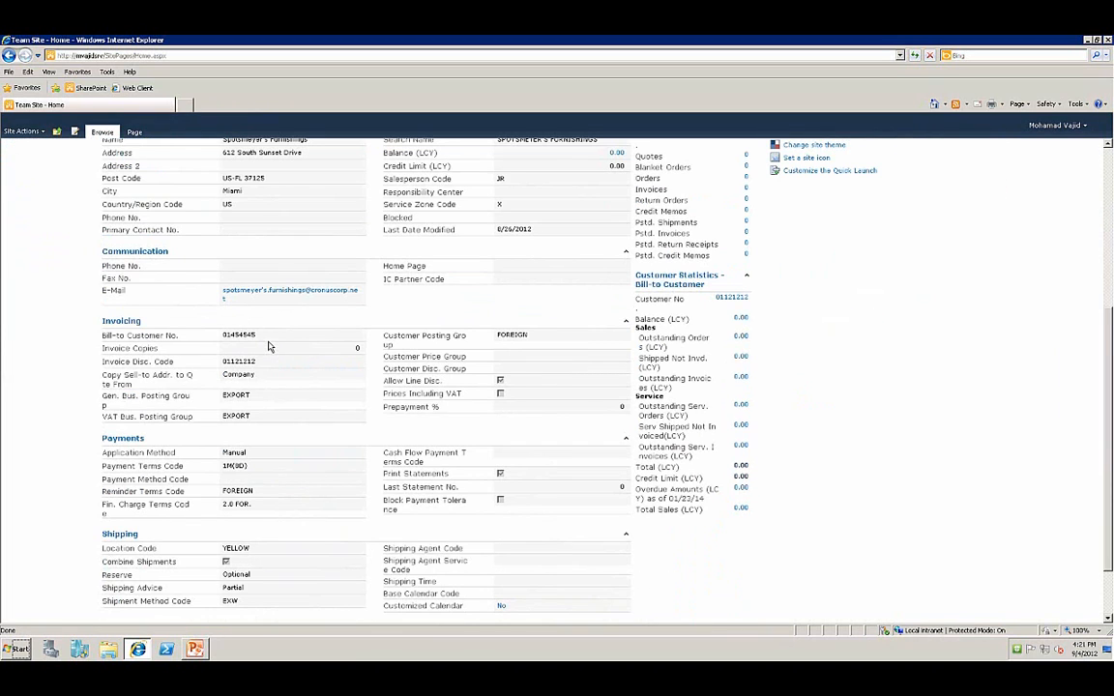
scroll(269, 346, up, 4)
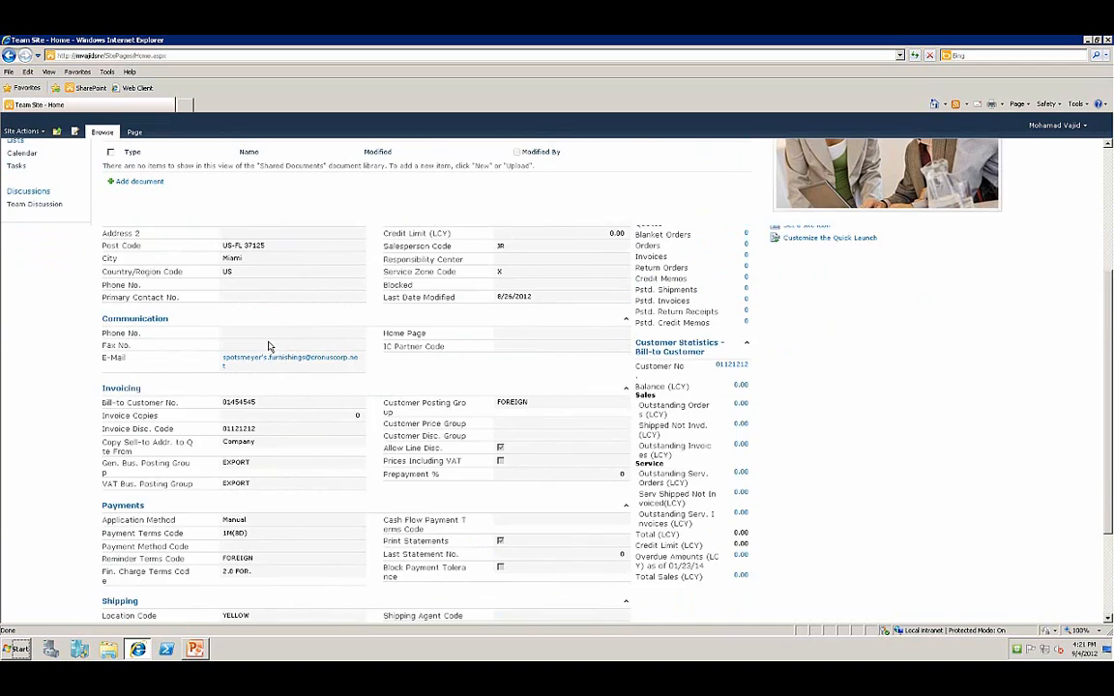
scroll(269, 346, up, 4)
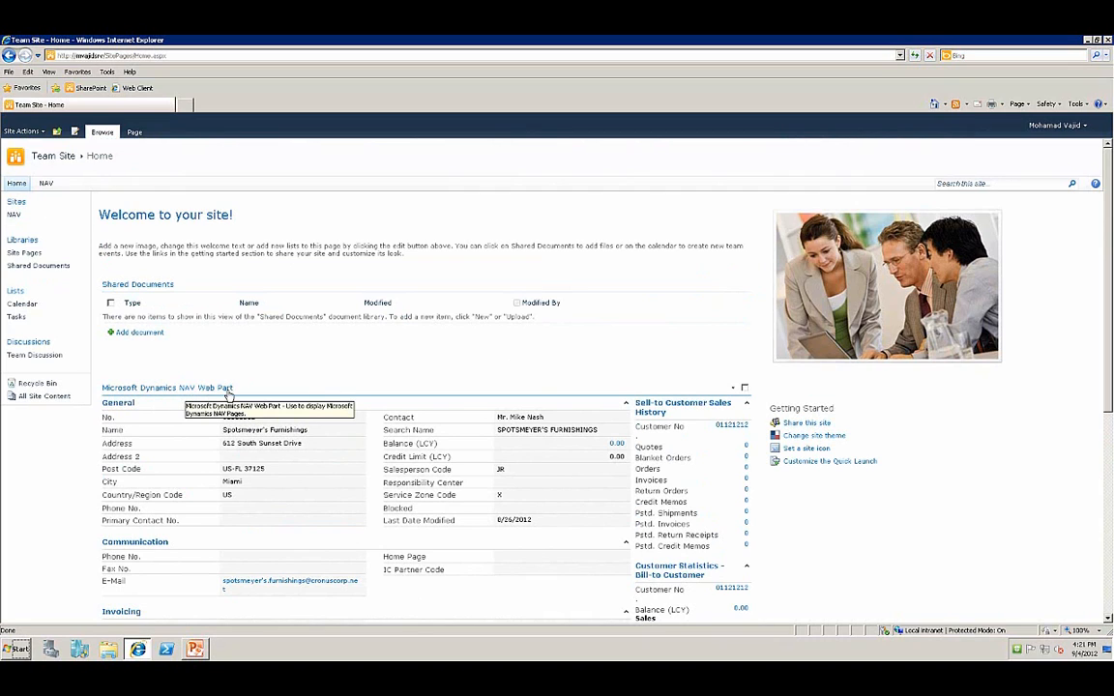
- Edit the NAV web part so that the page caption overrides the Web Part title, and save the setting
click(736, 393)
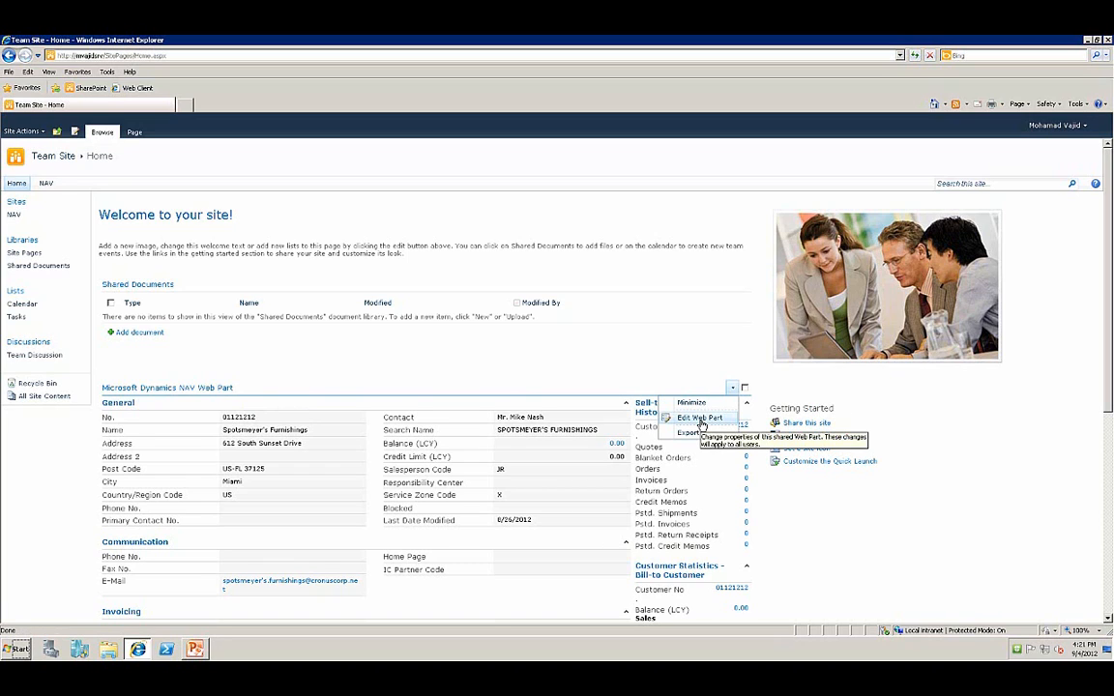
click(702, 426)
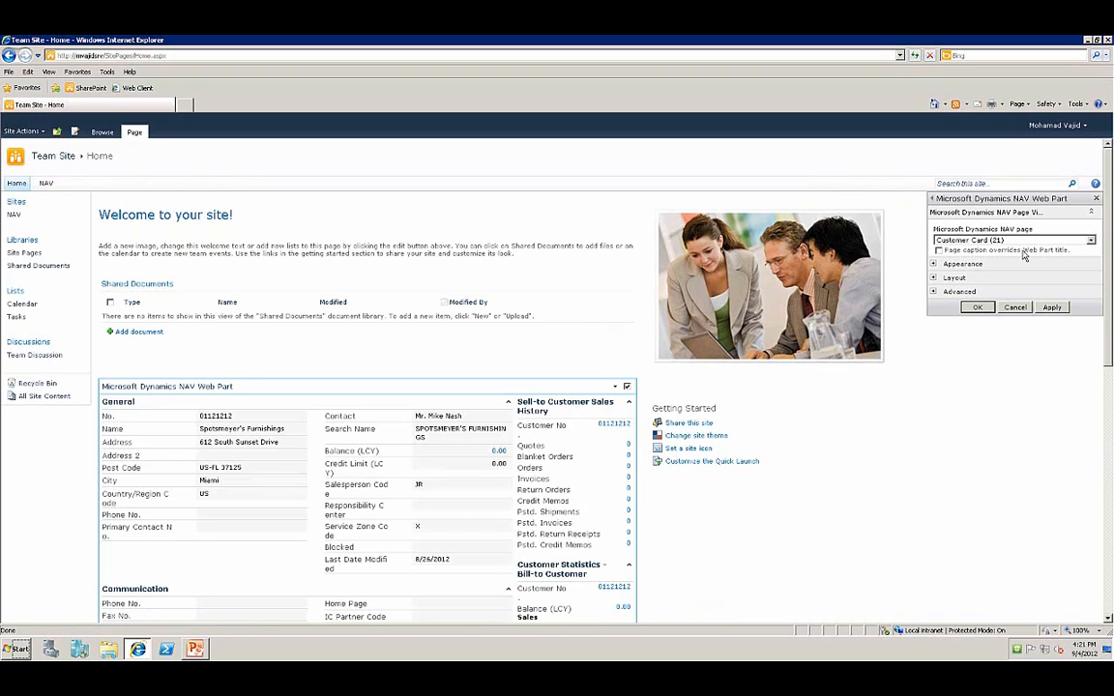
click(939, 250)
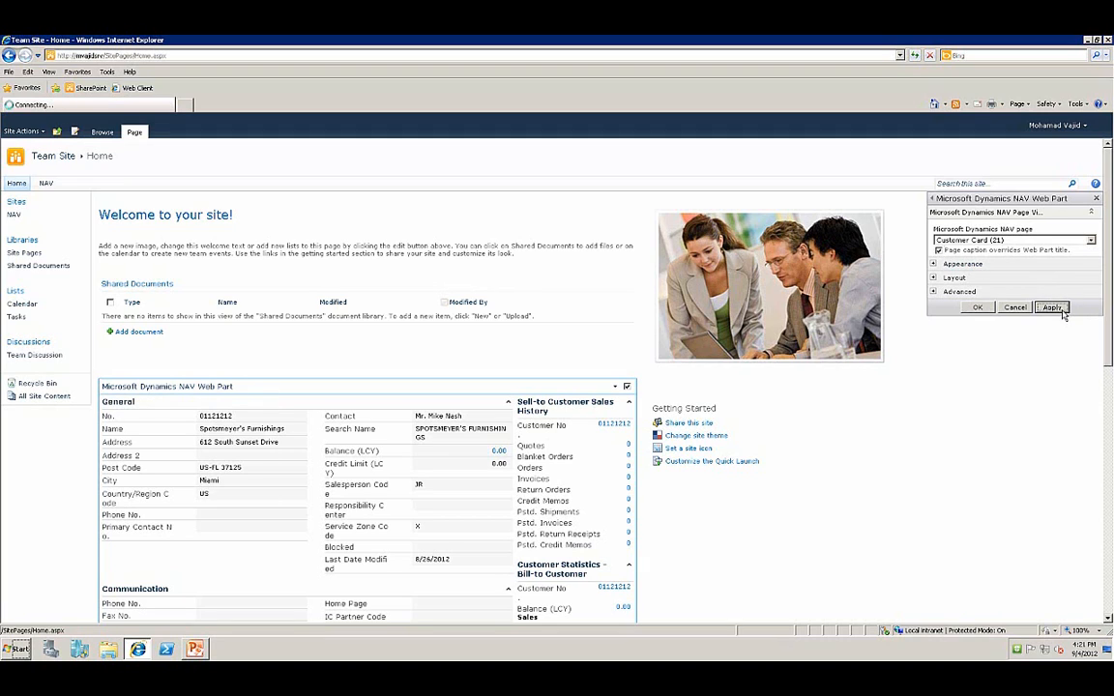
click(1063, 313)
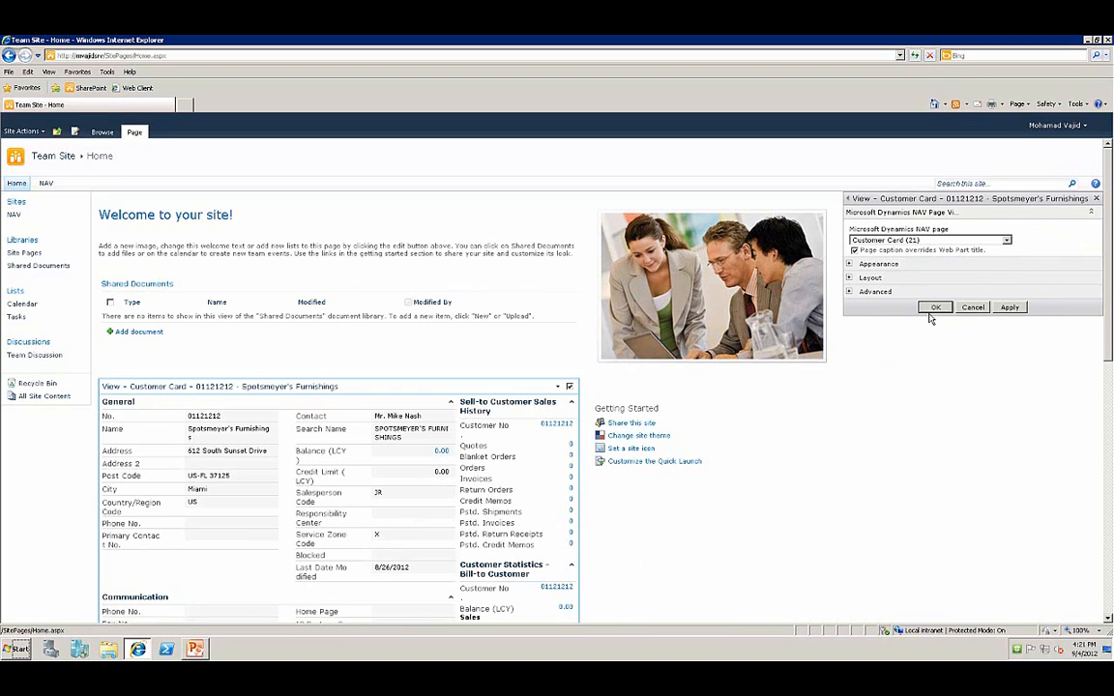
click(933, 307)
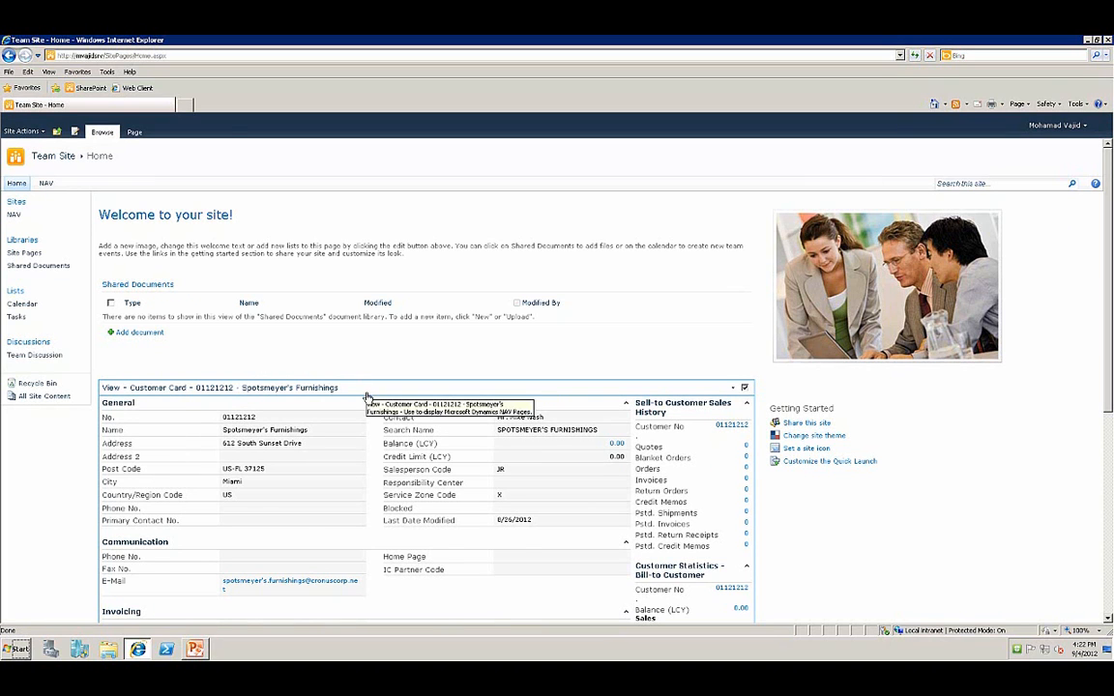
- Review the retitled customer card web part down to the Foreign Trade section and return to the page's beginning
scroll(367, 397, down, 8)
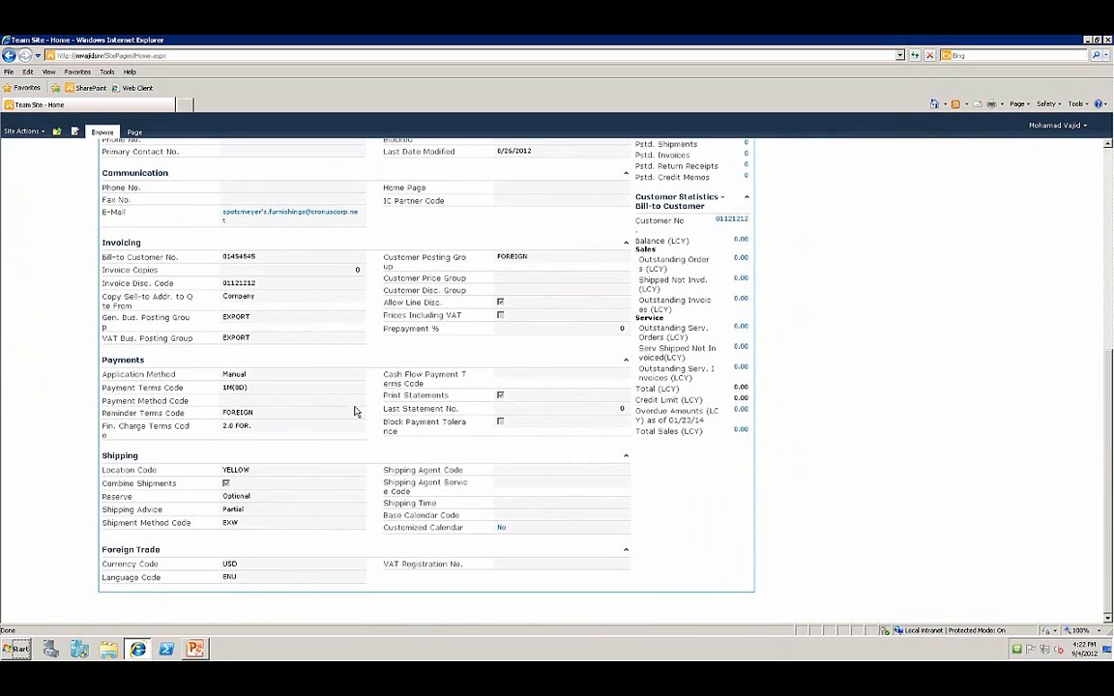
scroll(354, 412, up, 8)
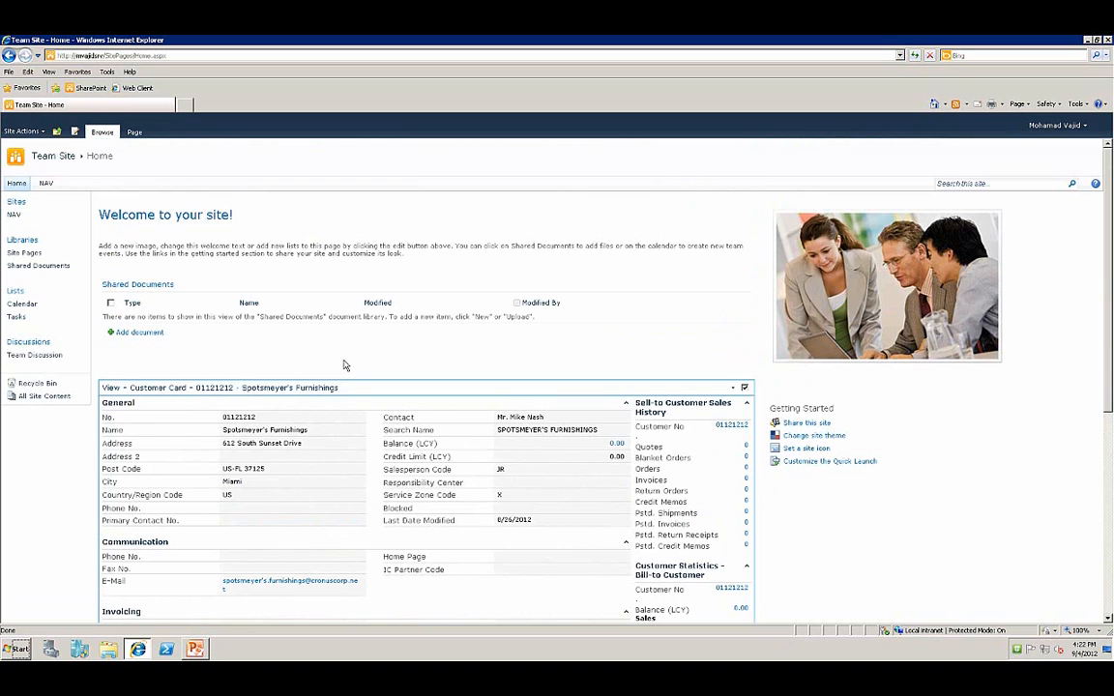
scroll(345, 365, down, 5)
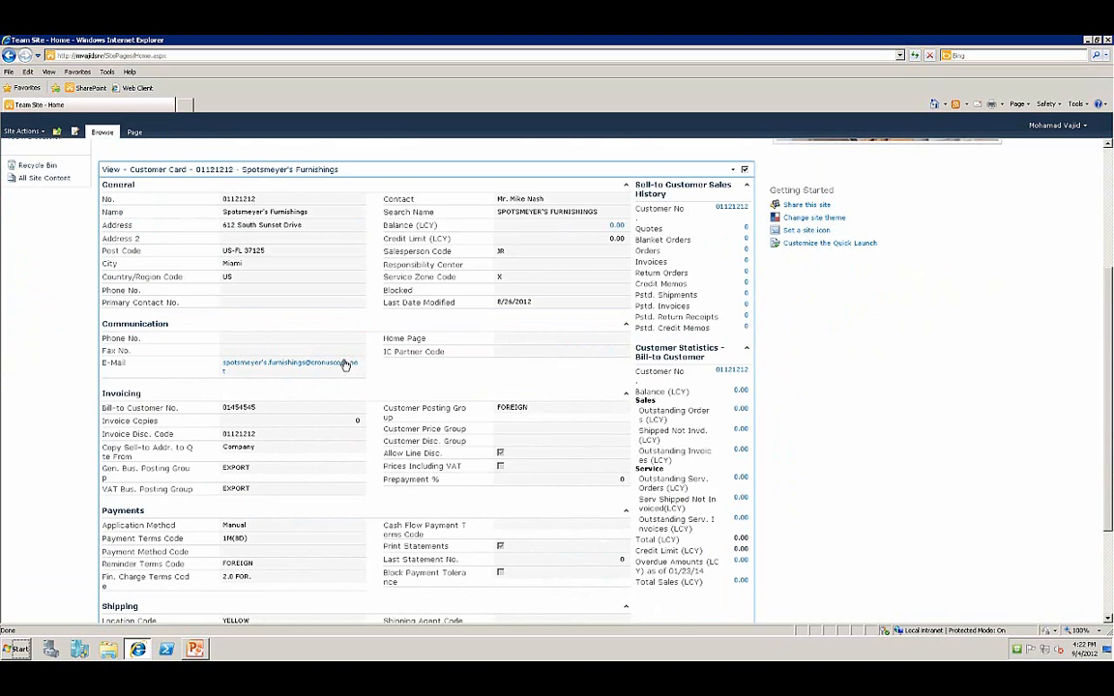
scroll(345, 366, down, 4)
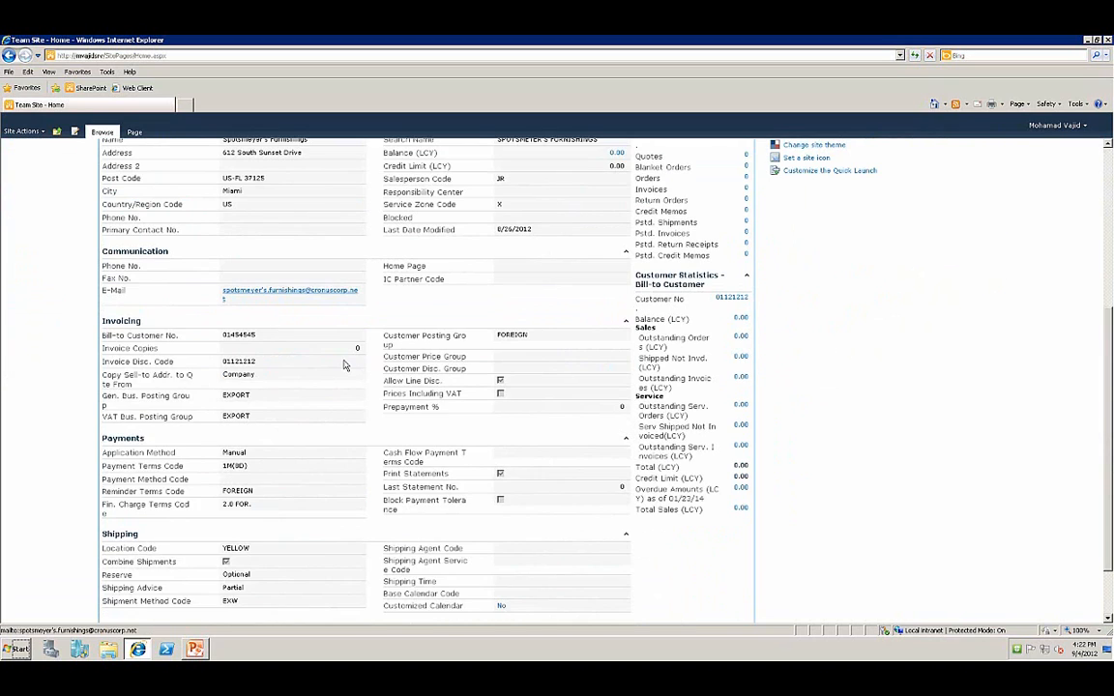
scroll(345, 366, up, 6)
scroll(346, 366, up, 4)
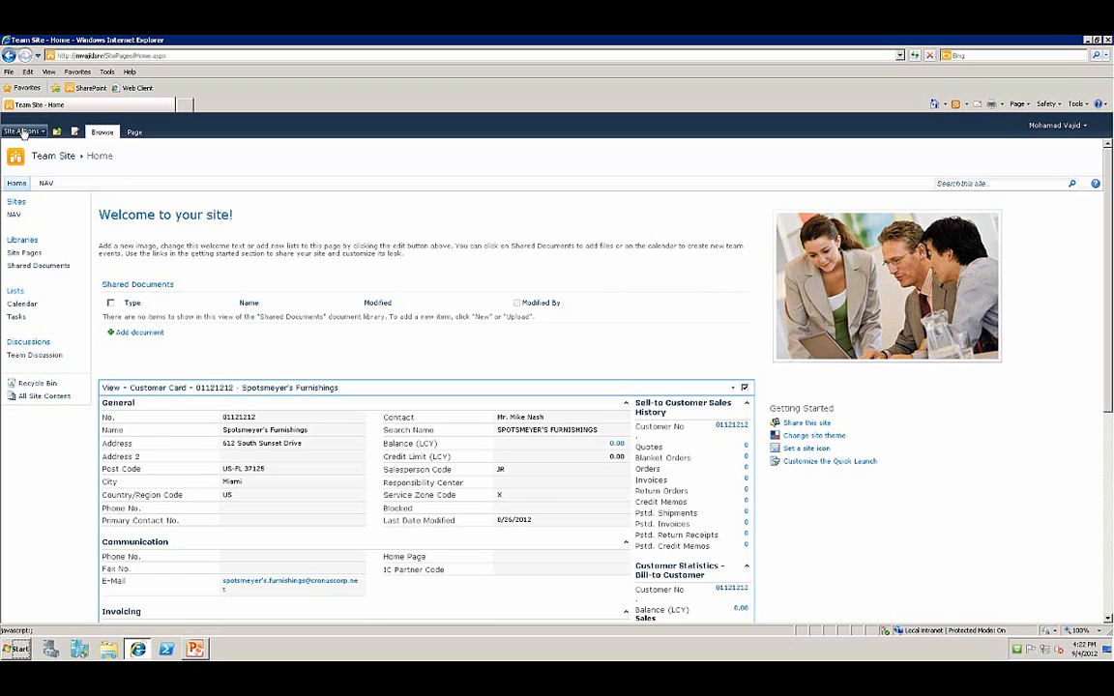
- Check the Team Site Owners group in the site permissions and return to the Team Site home page
click(23, 131)
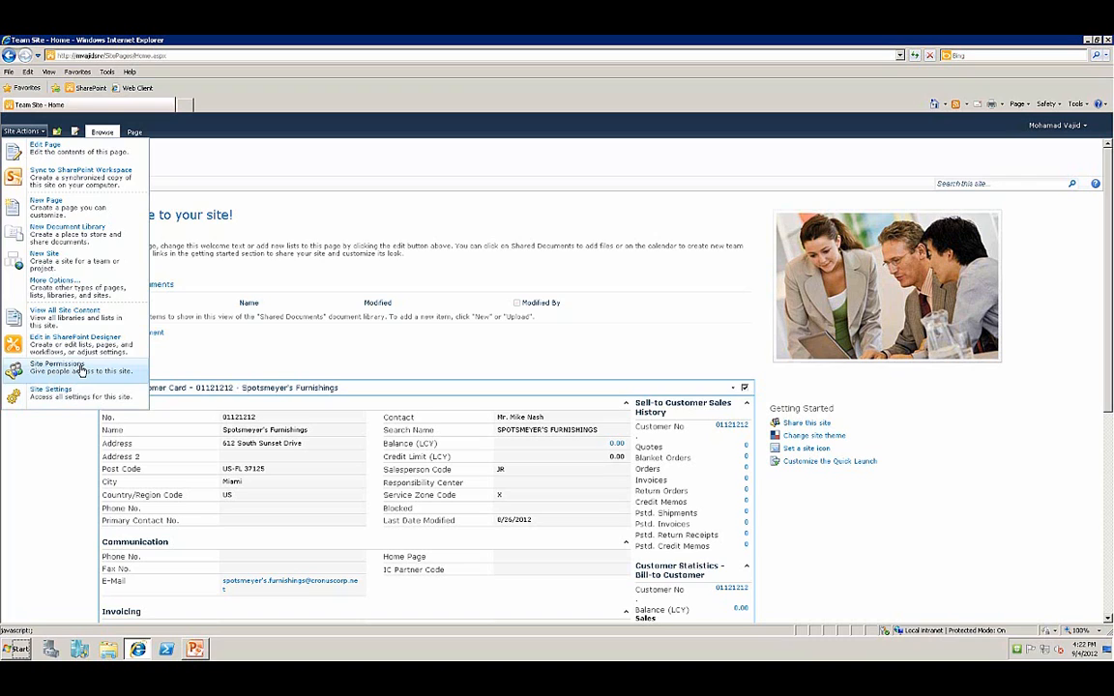
click(82, 371)
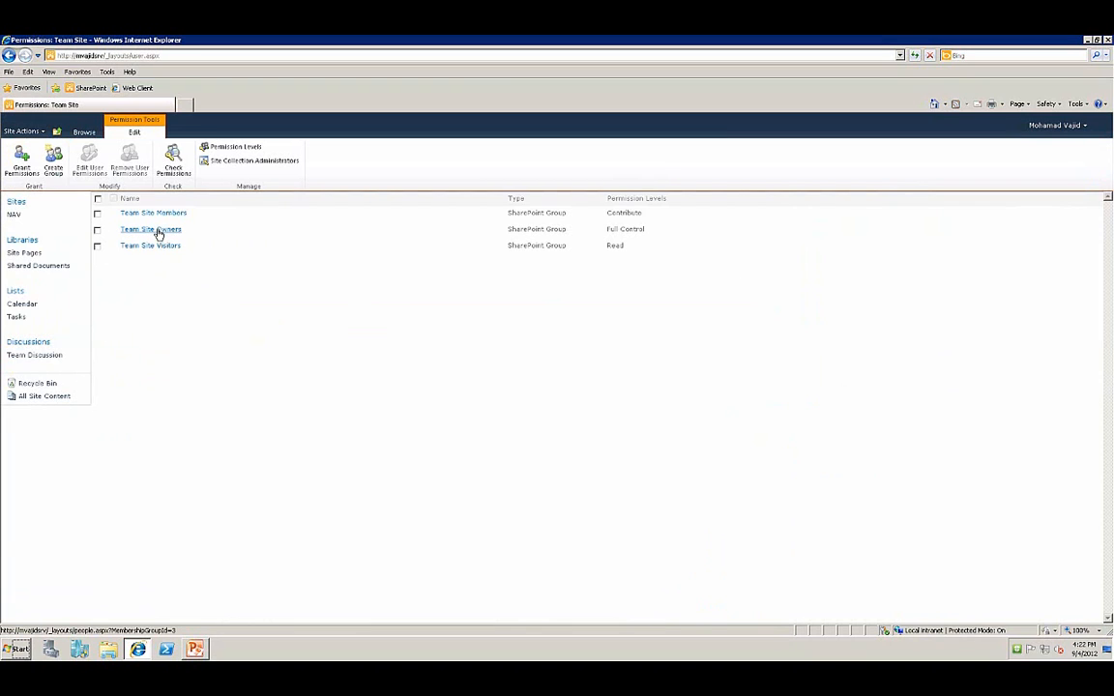
click(159, 234)
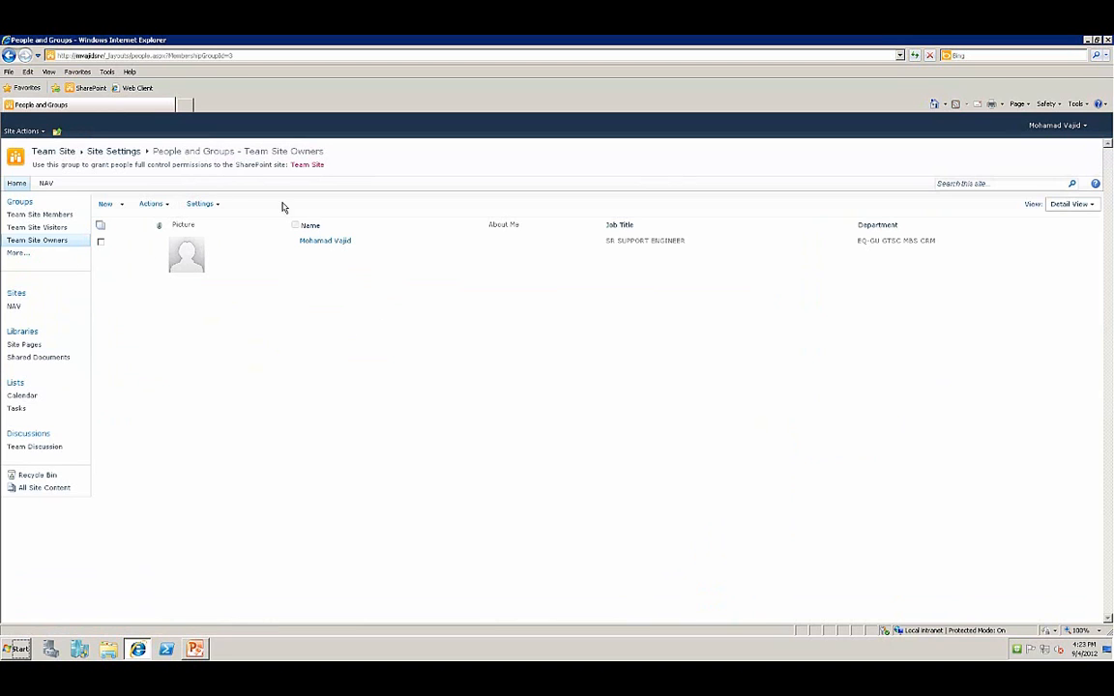
click(10, 56)
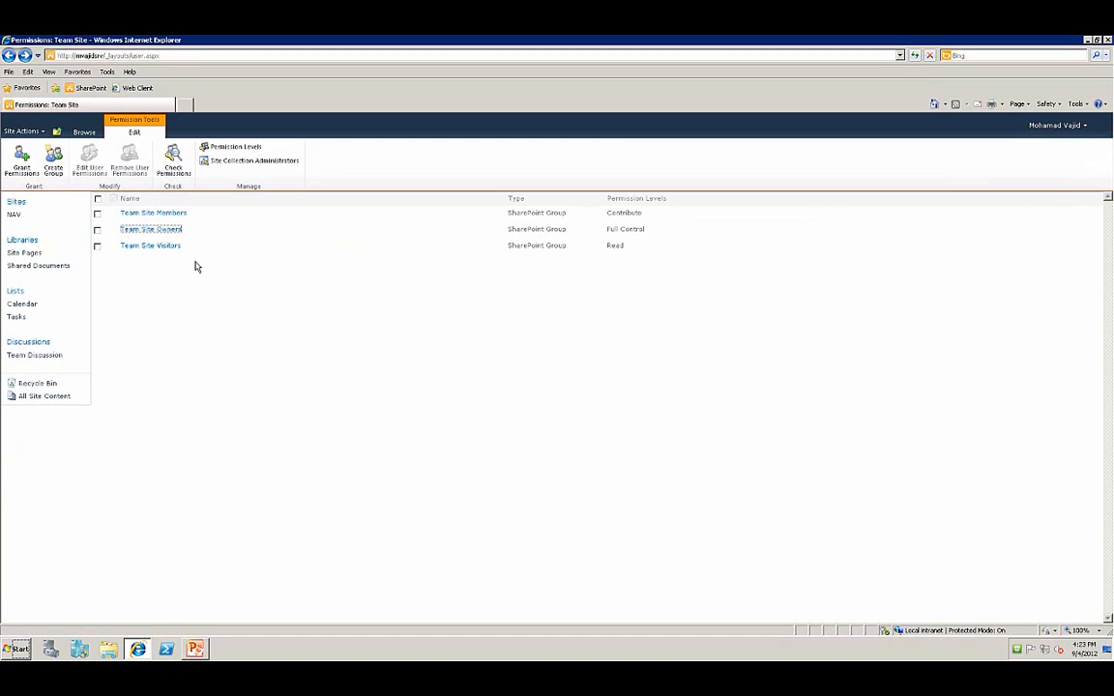
click(57, 131)
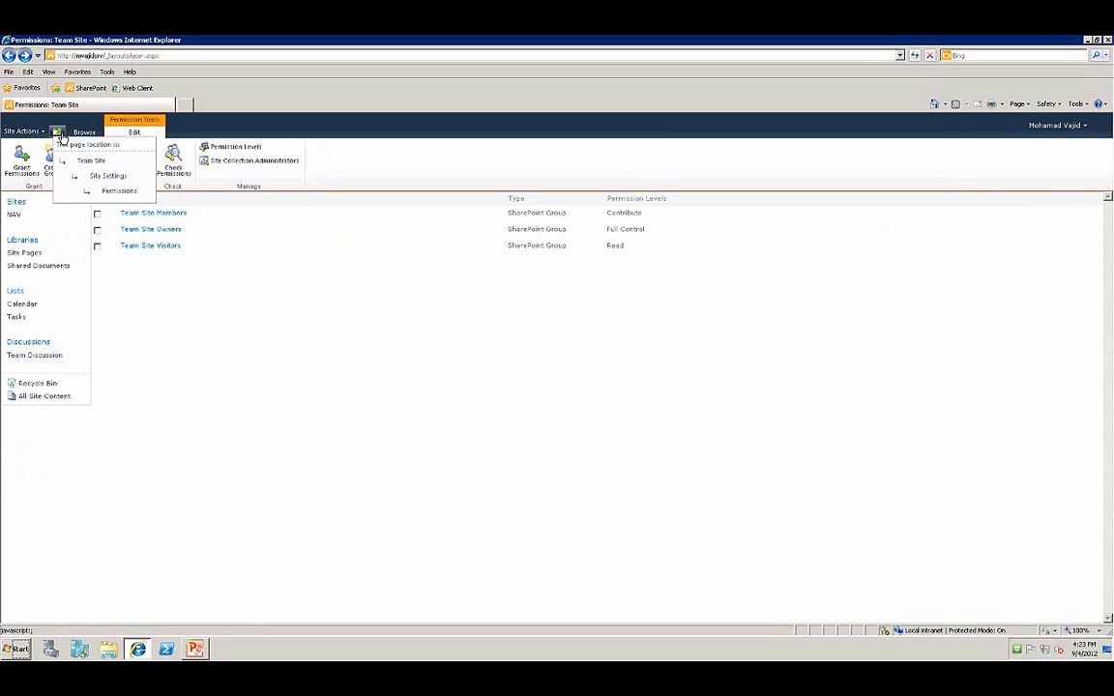
click(86, 161)
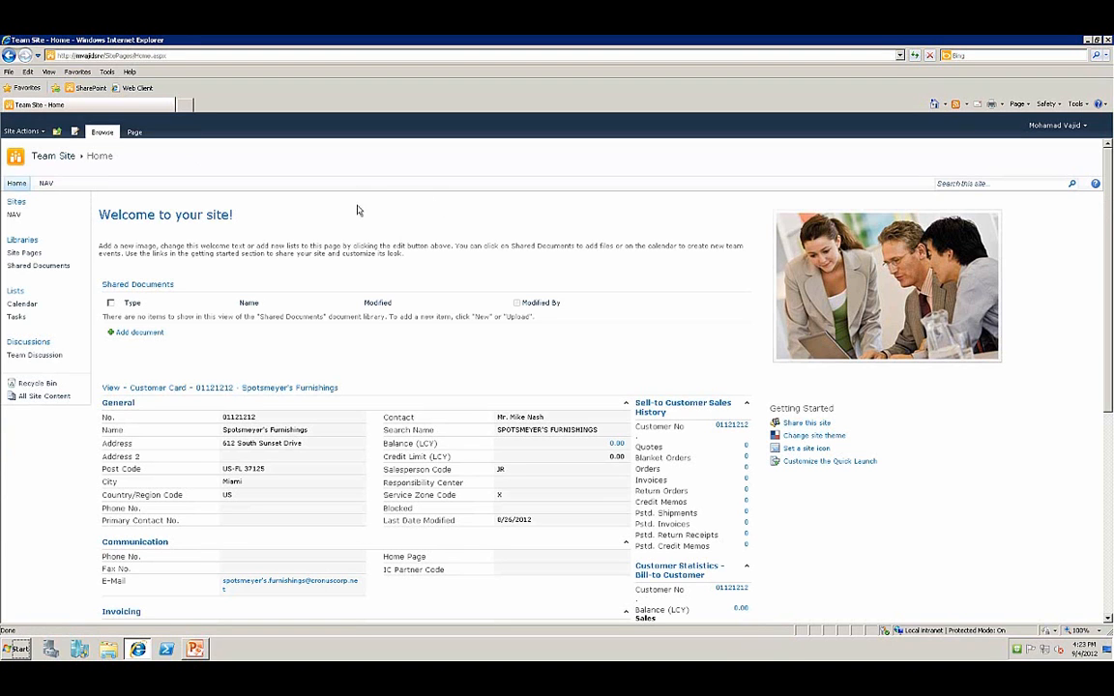
- Open the NAV subsite's home page for editing and insert a Microsoft Dynamics NAV Web Part from the Miscellaneous category
click(45, 186)
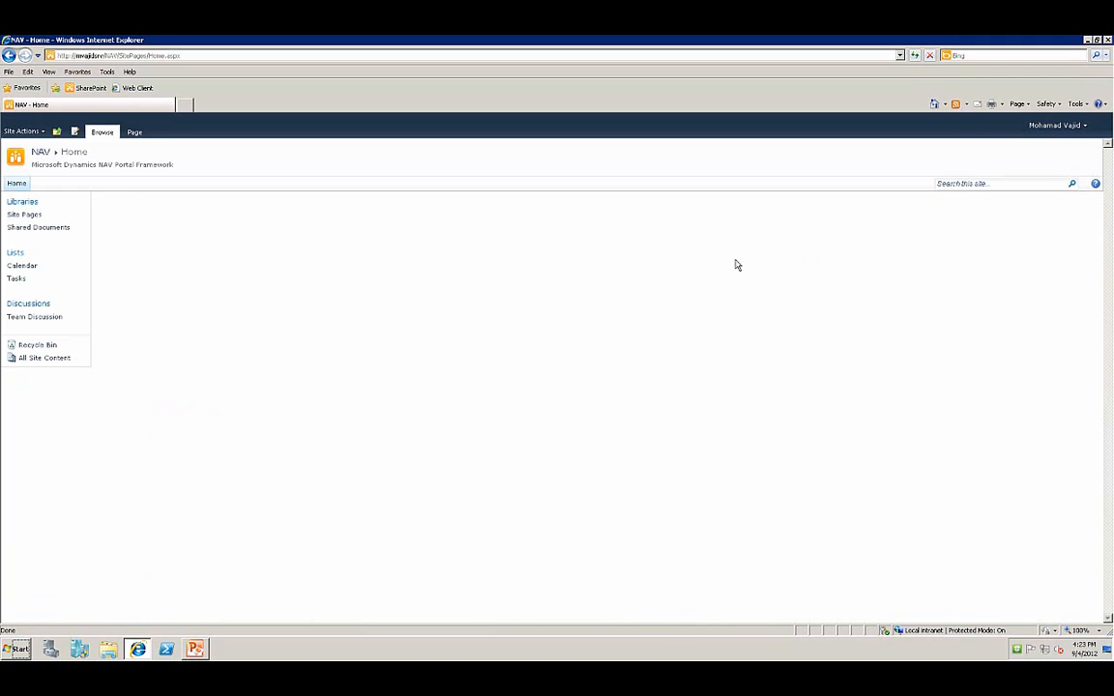
click(76, 132)
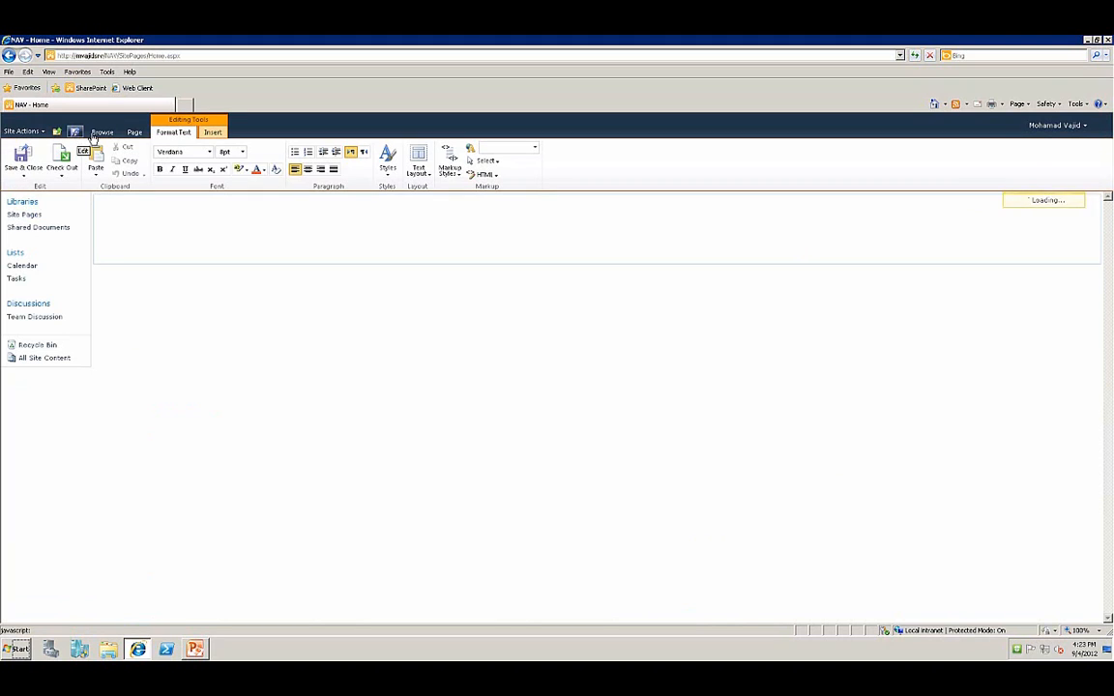
click(214, 132)
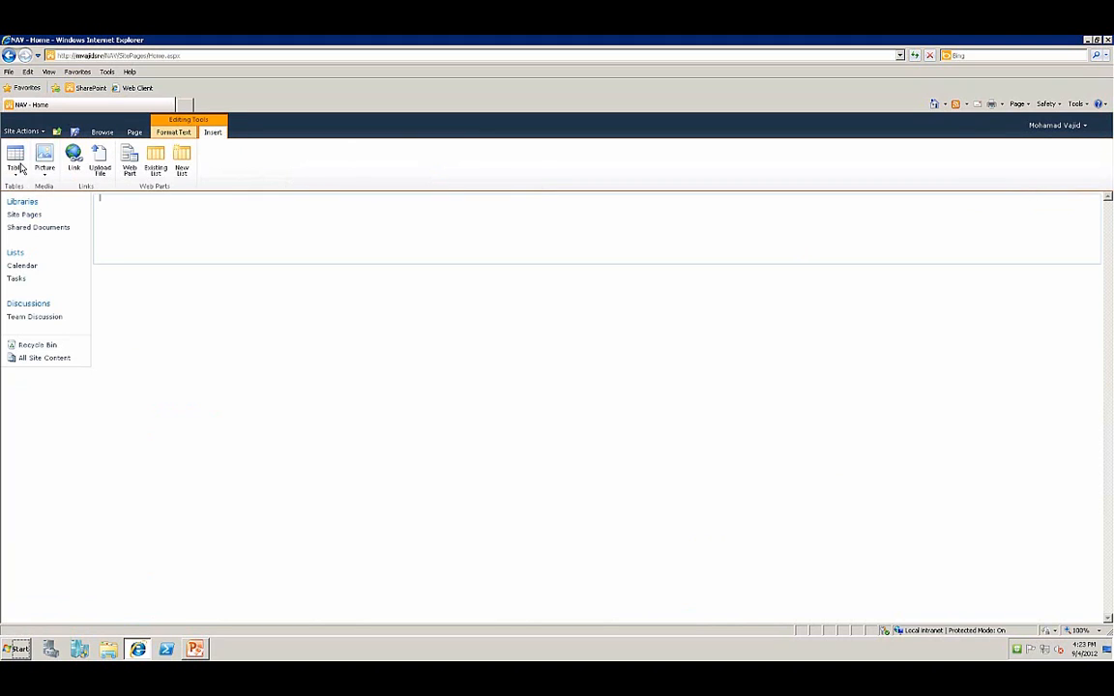
click(128, 162)
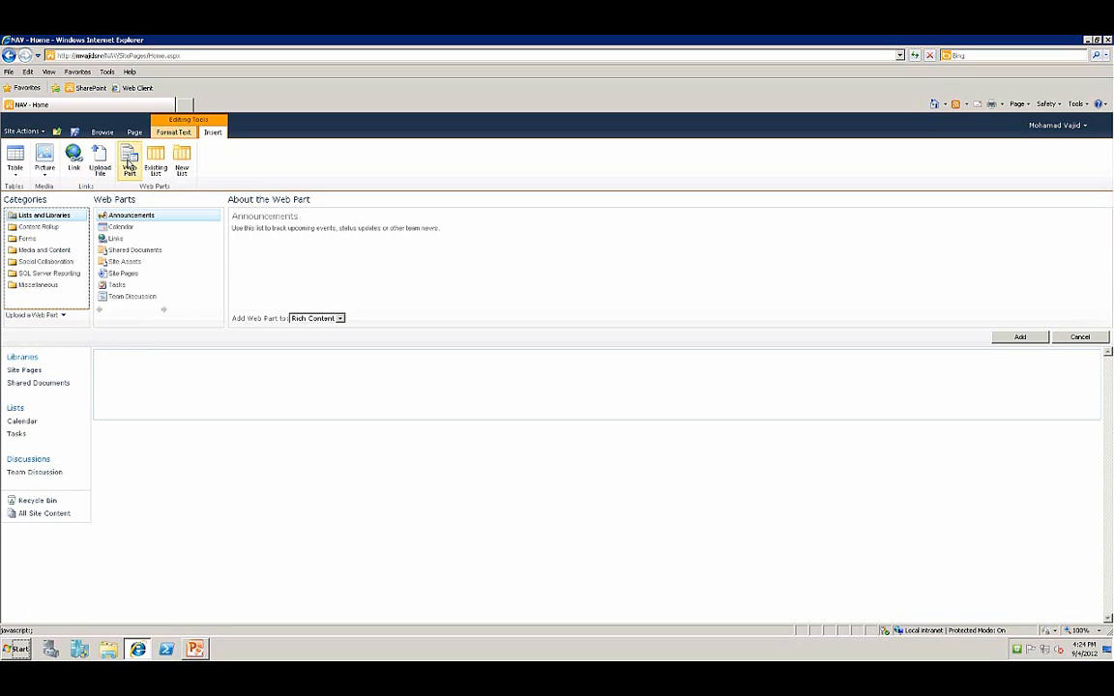
click(56, 287)
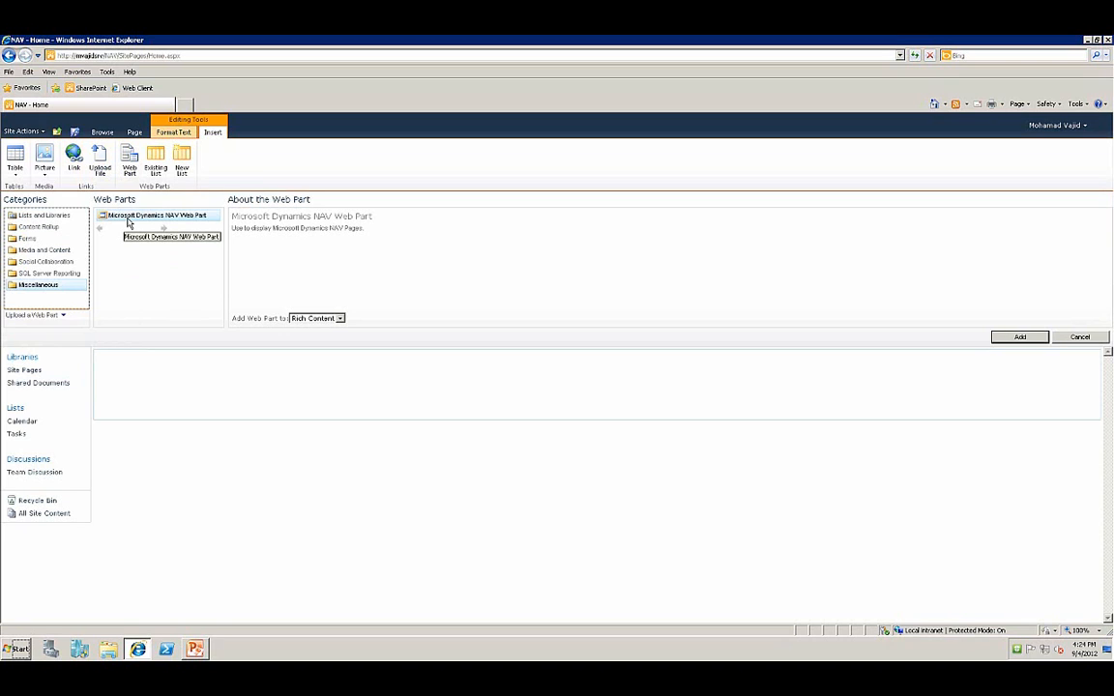
click(1014, 338)
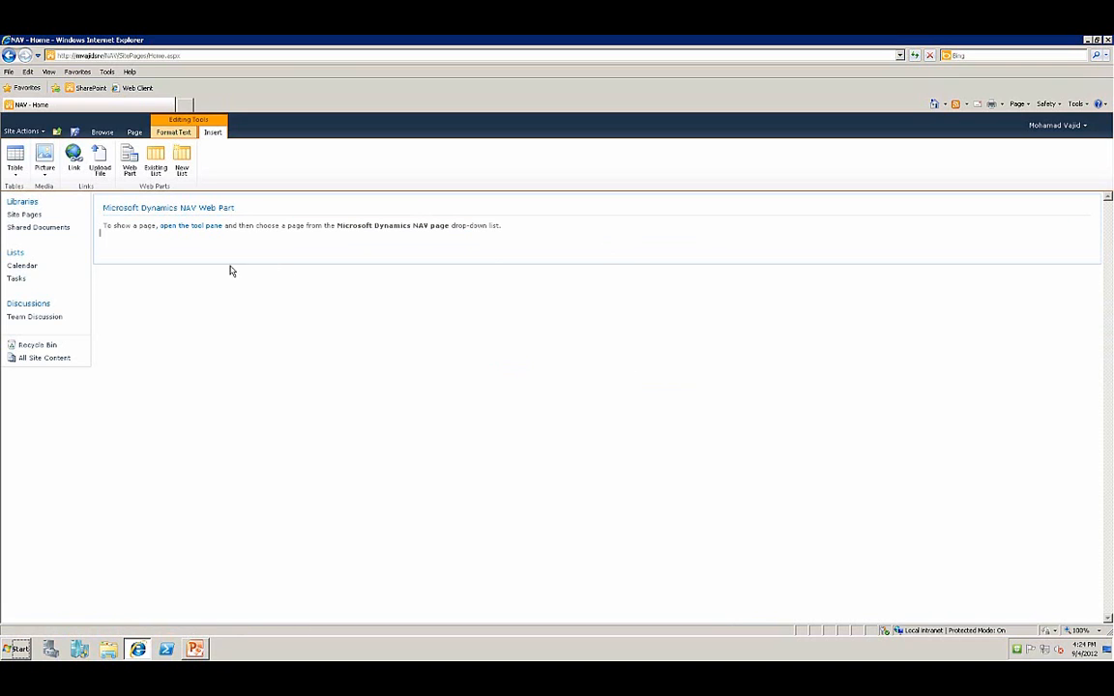
- Configure the new web part to display the Company Information (1) page, saving the pending page changes first
click(189, 227)
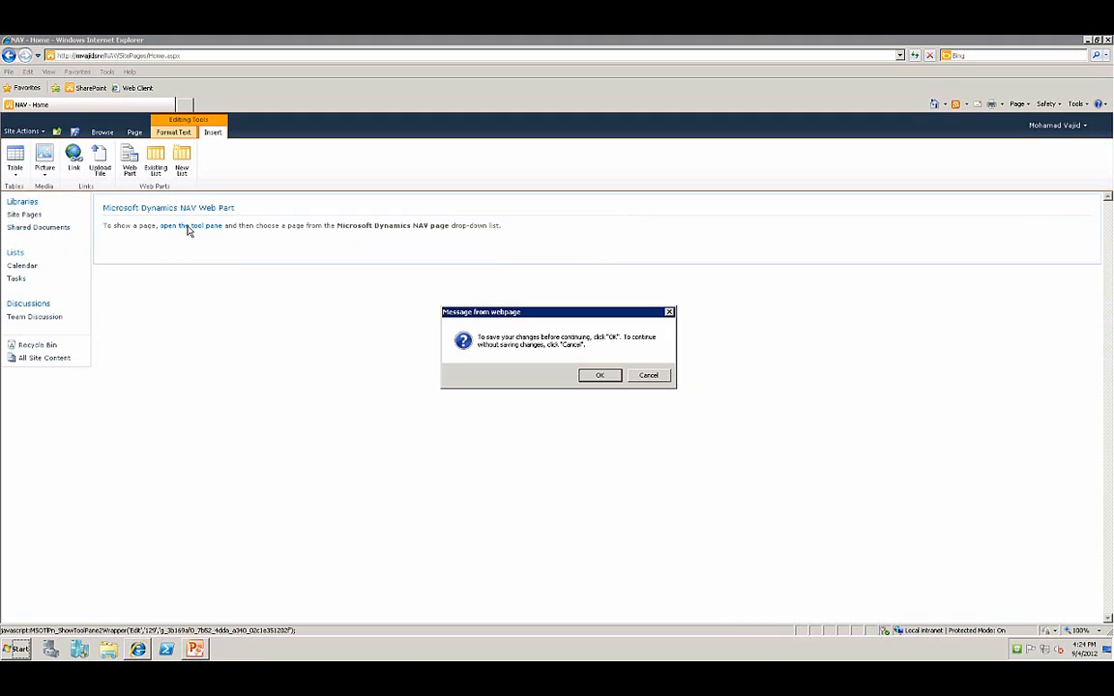
click(588, 374)
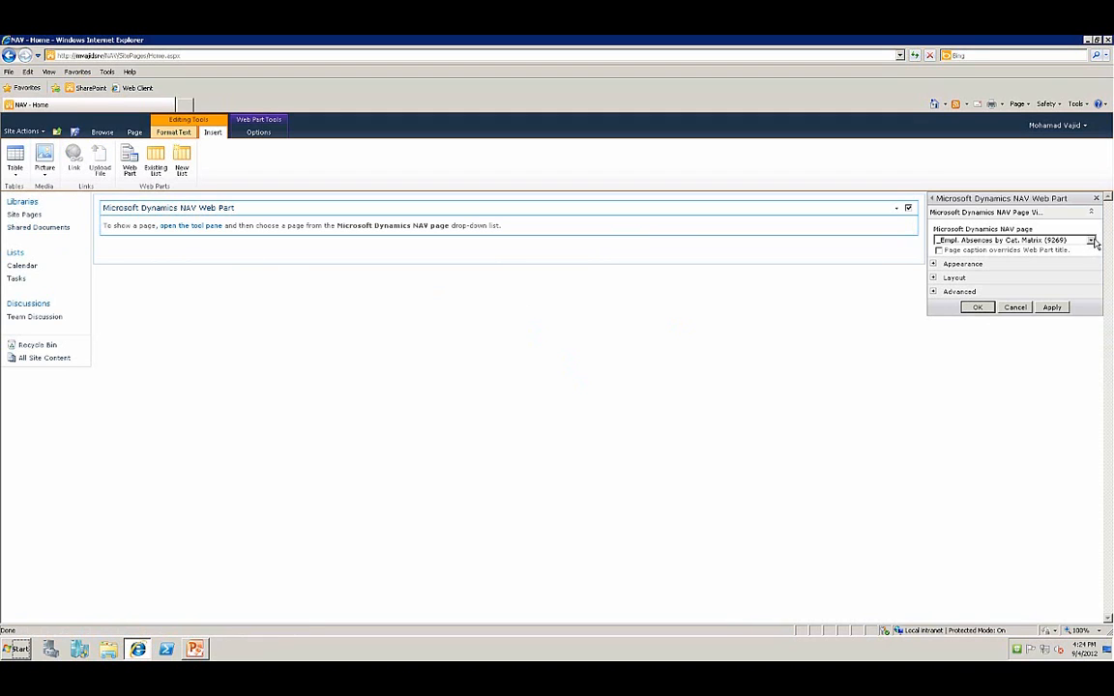
click(1091, 241)
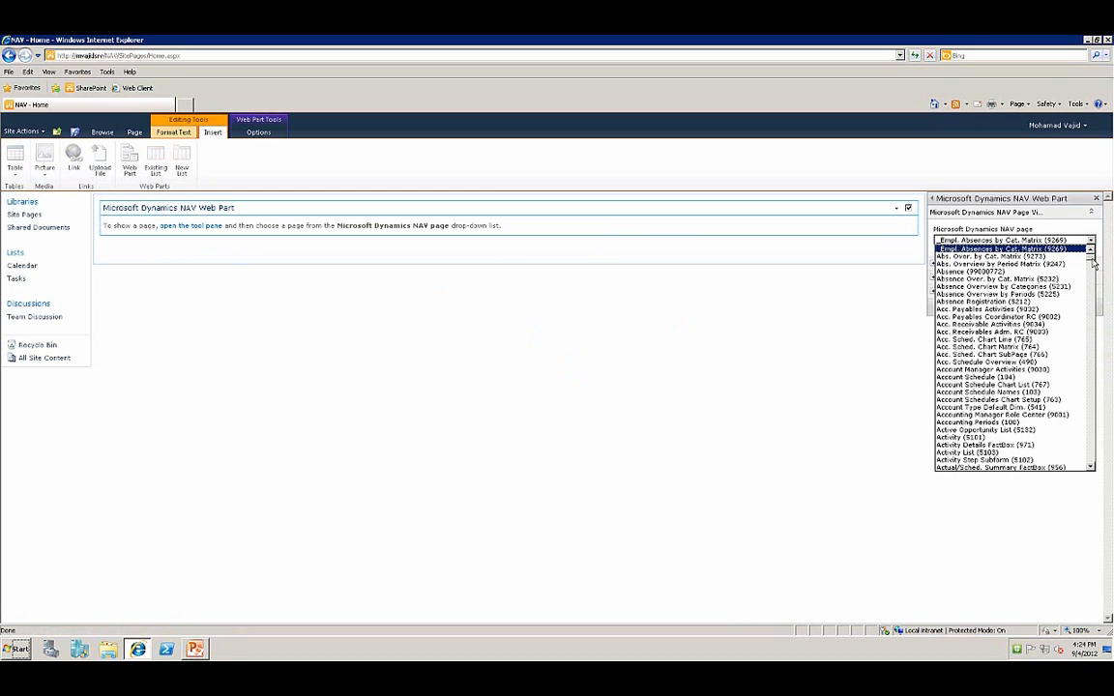
key(Page_Down)
key(Page_Down)
key(Page_Down)
key(Page_Down)
key(Page_Down)
key(Page_Down)
key(Page_Down)
key(Page_Down)
key(Page_Down)
key(Page_Down)
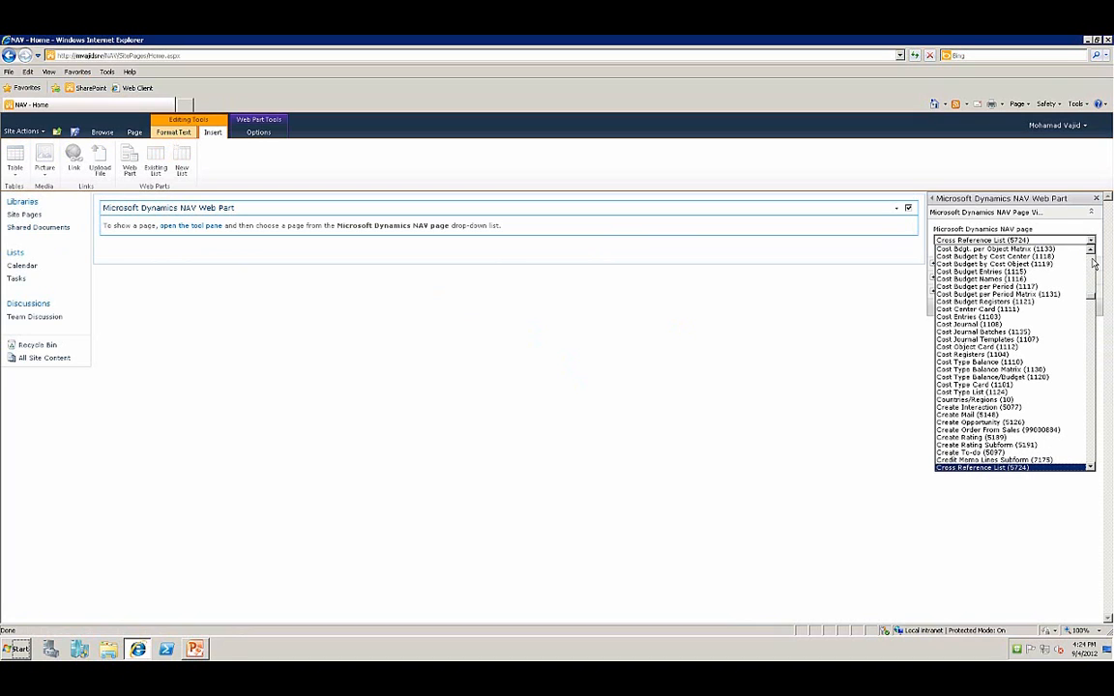
key(Page_Up)
key(Page_Up)
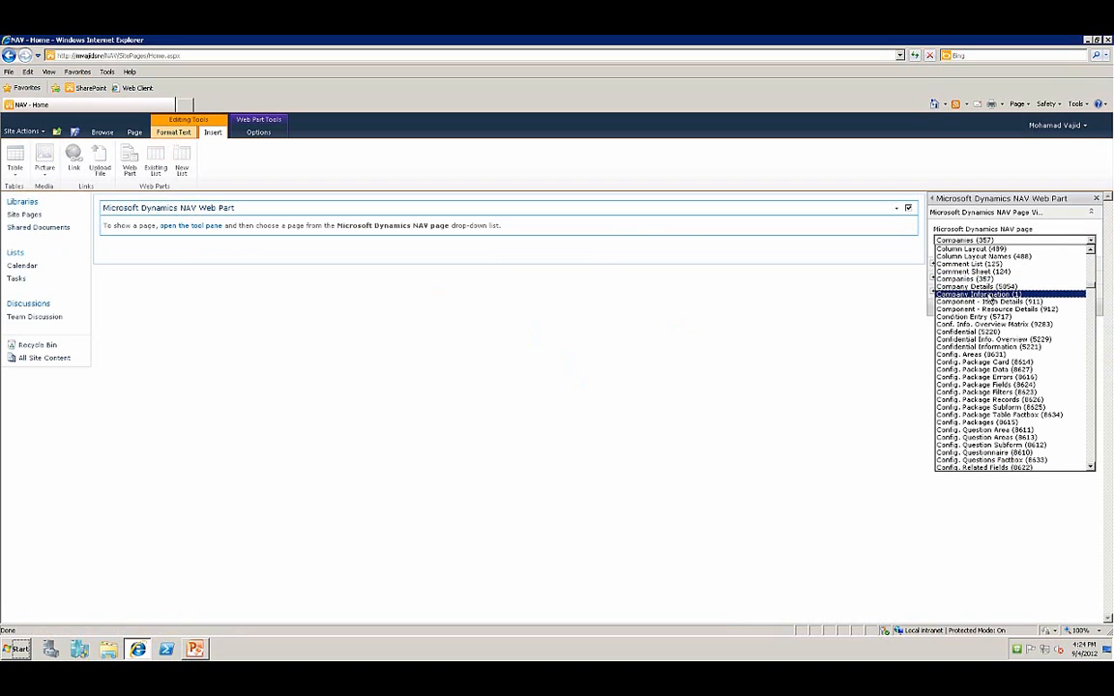
click(991, 303)
click(1051, 307)
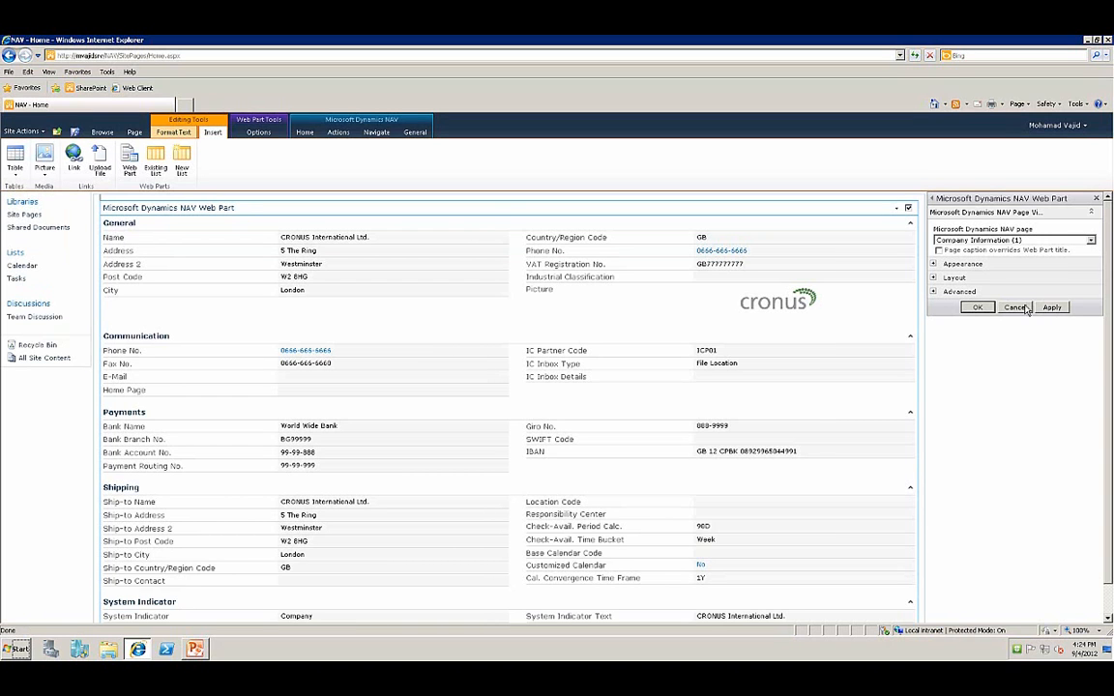
click(988, 312)
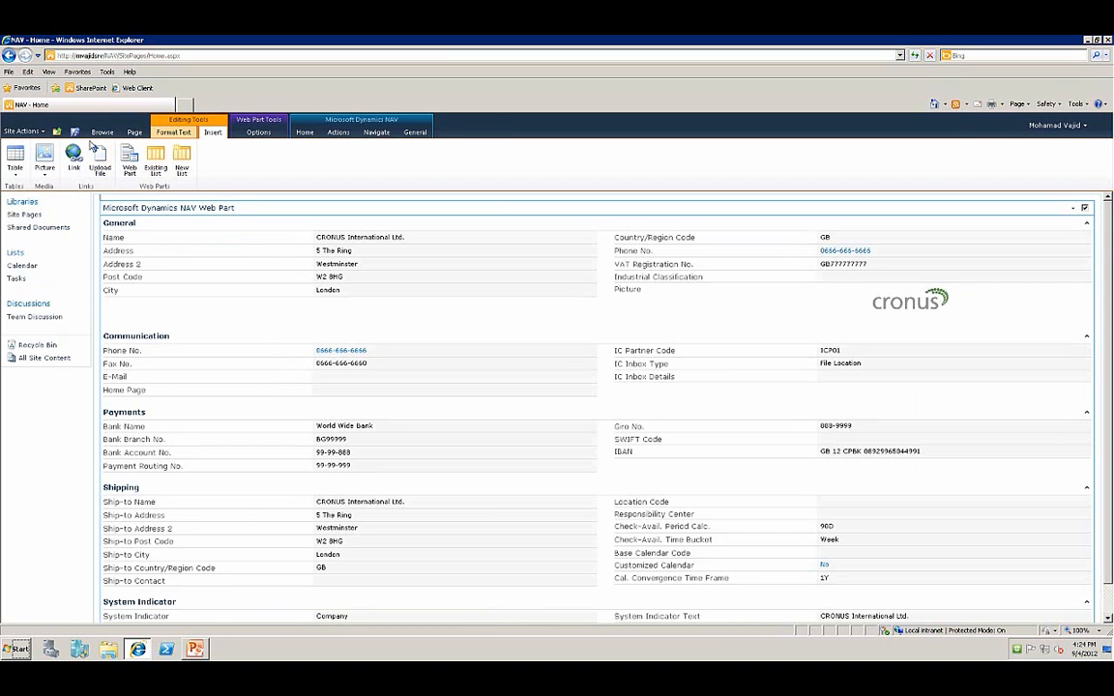
- Save the NAV home page and review the company information from General down to System Indicator
click(74, 133)
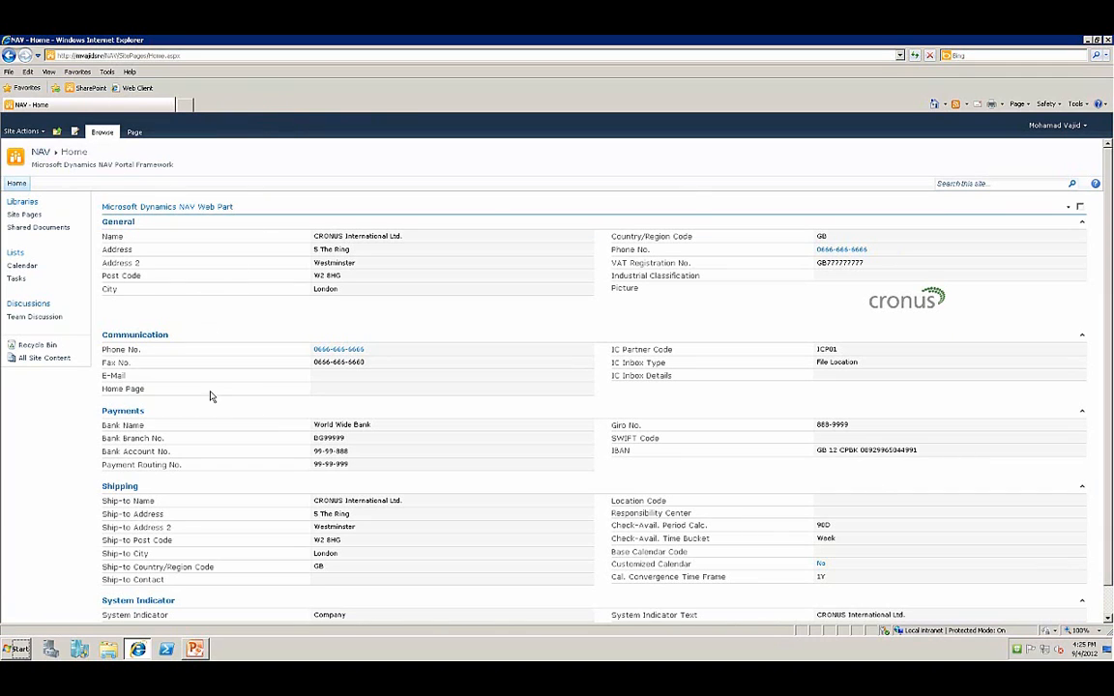
scroll(224, 410, down, 1)
scroll(227, 410, up, 1)
scroll(327, 354, down, 2)
scroll(325, 439, up, 2)
- Preview several site themes, apply Cay to the NAV site and check it on the home page
click(26, 131)
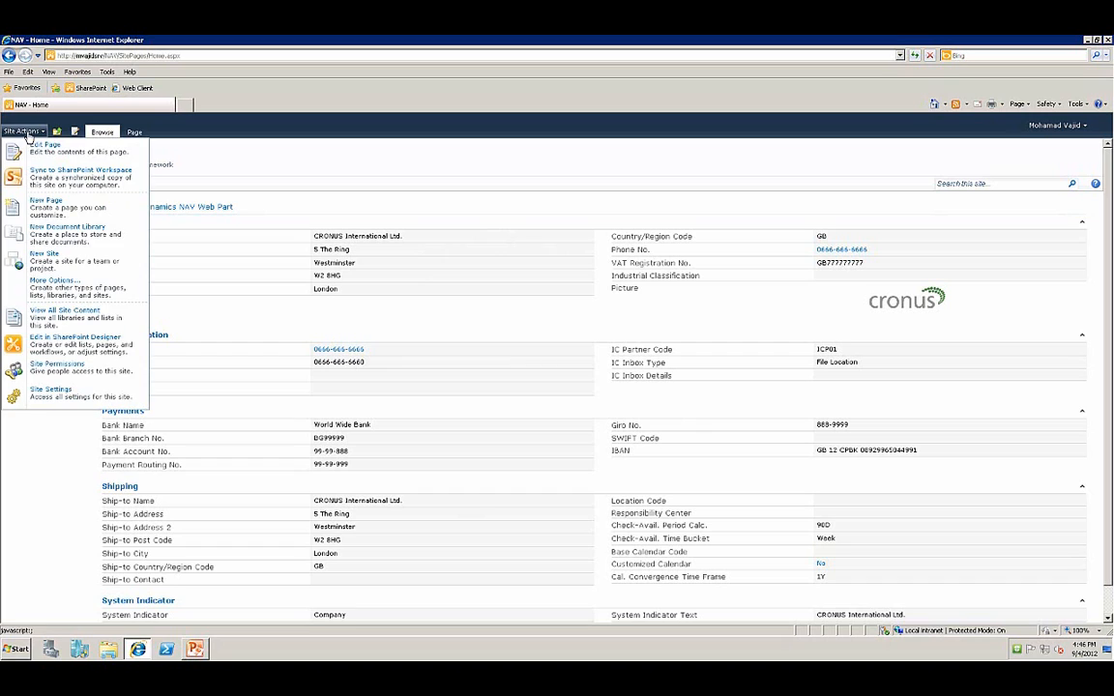
click(46, 391)
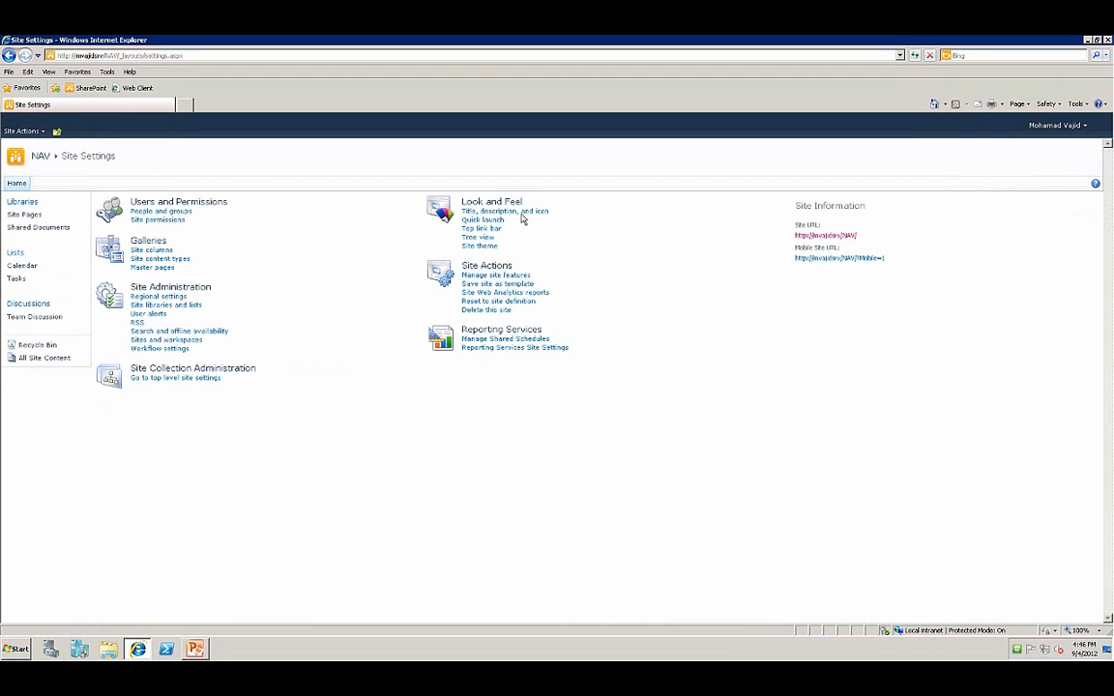
click(481, 248)
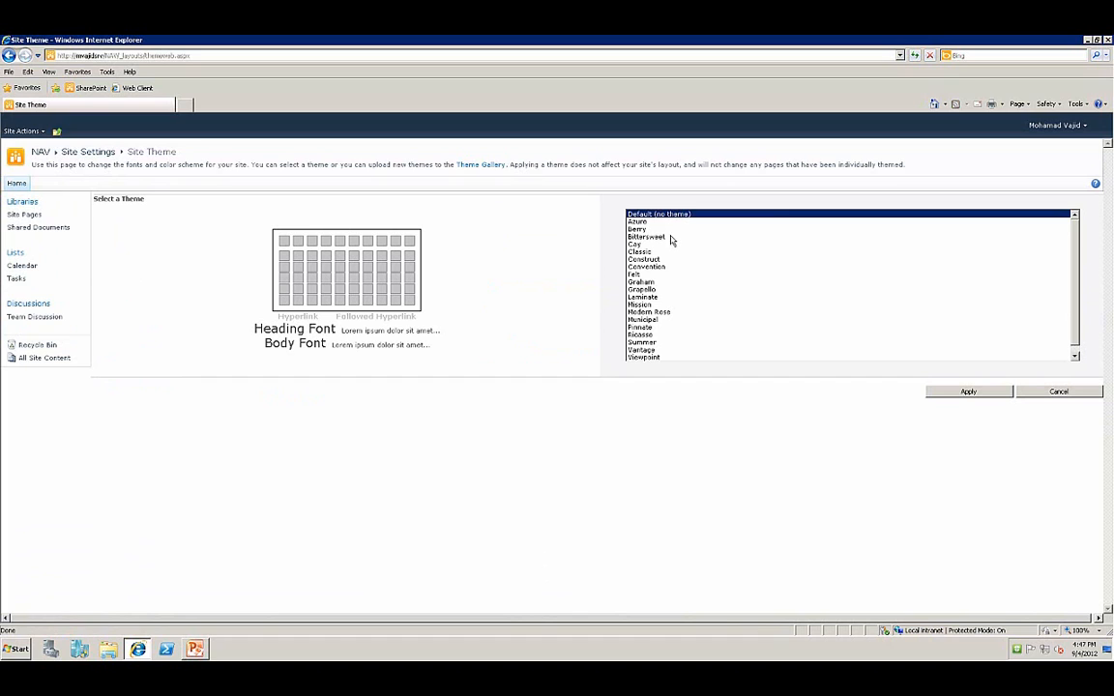
click(670, 237)
click(653, 260)
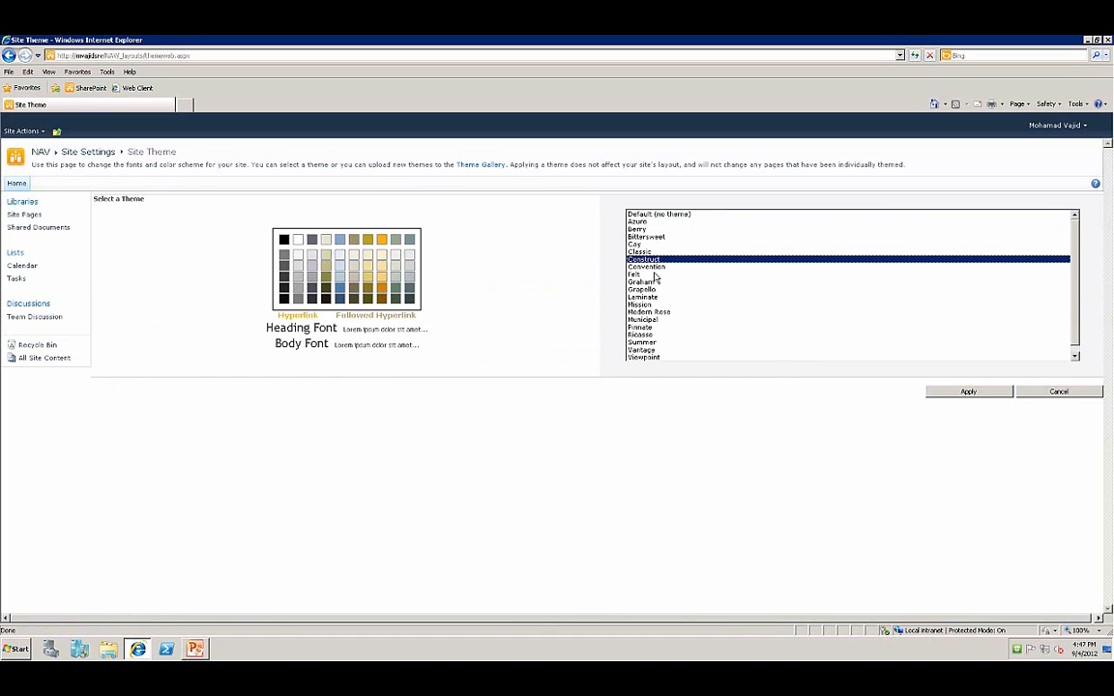
click(646, 245)
click(646, 237)
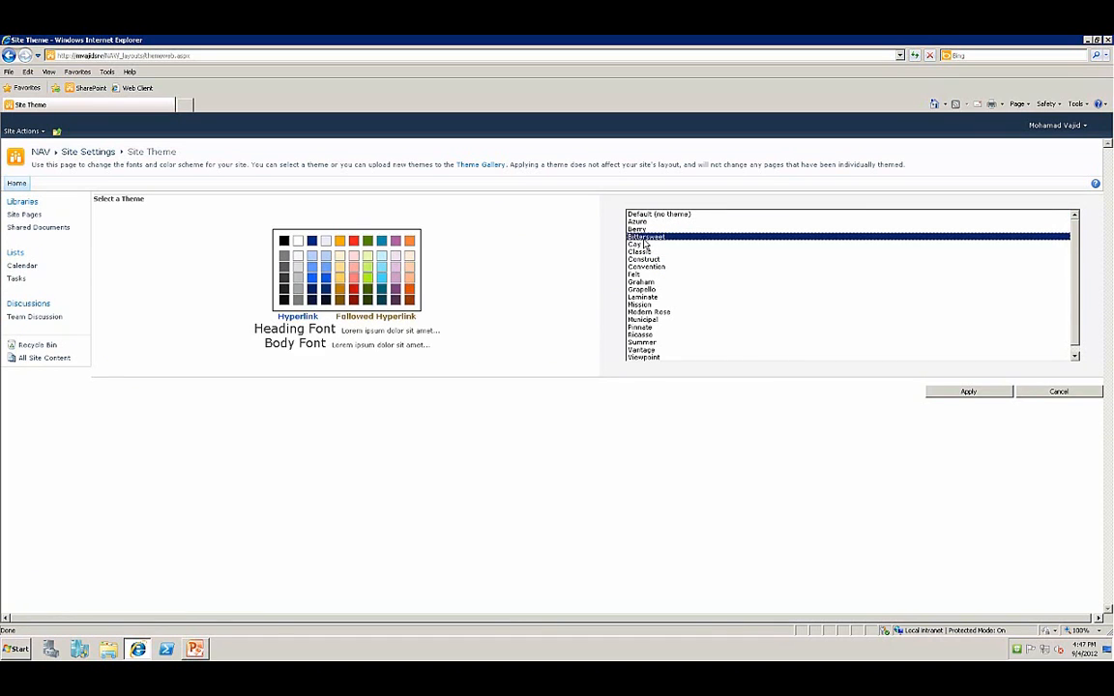
click(645, 245)
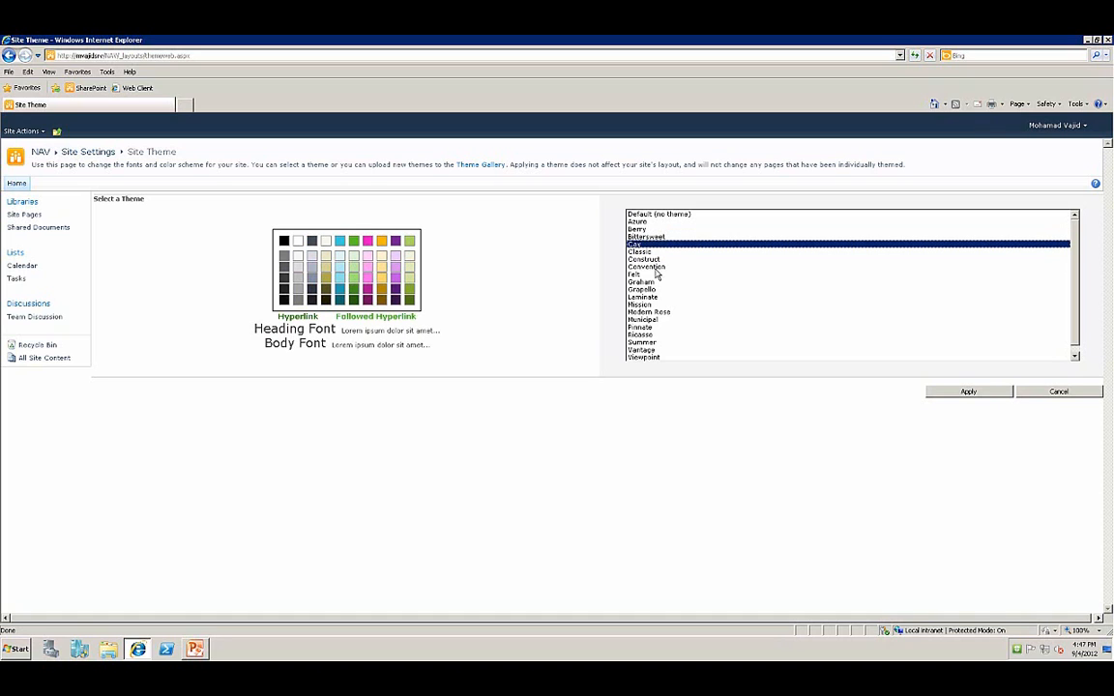
click(951, 395)
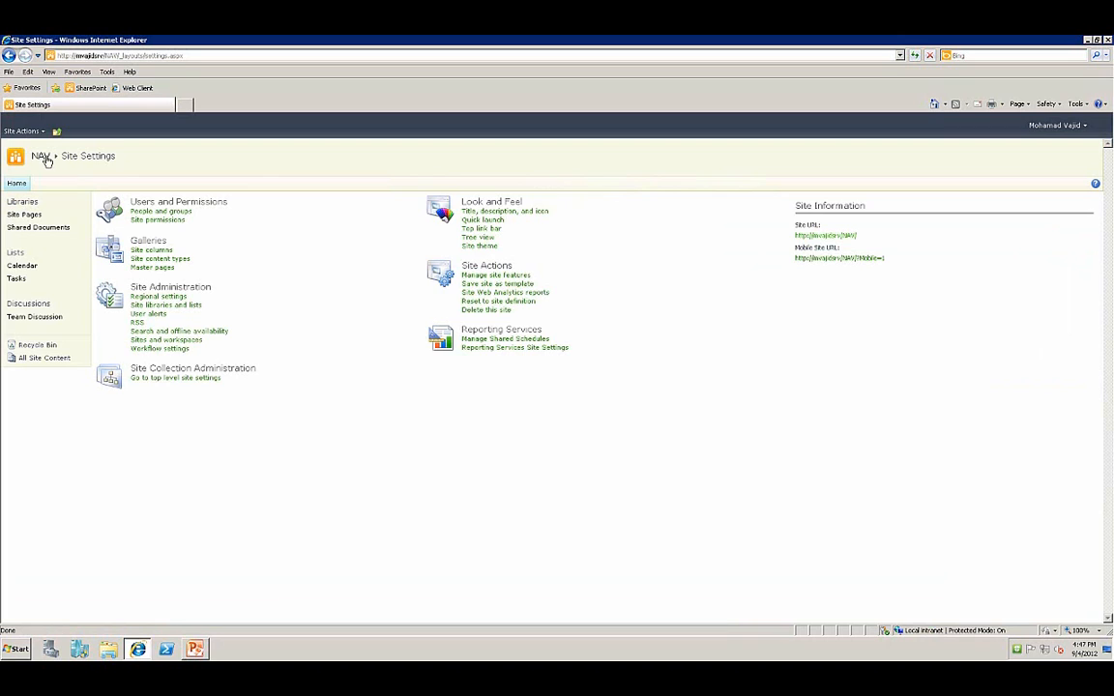
click(42, 156)
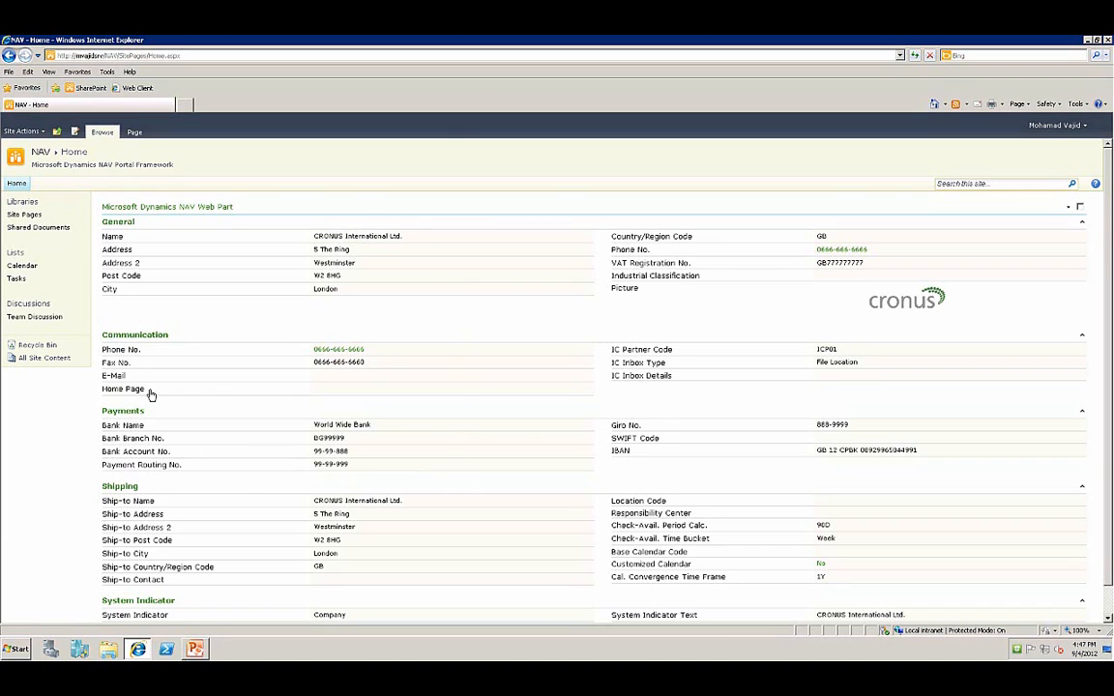
scroll(474, 362, down, 1)
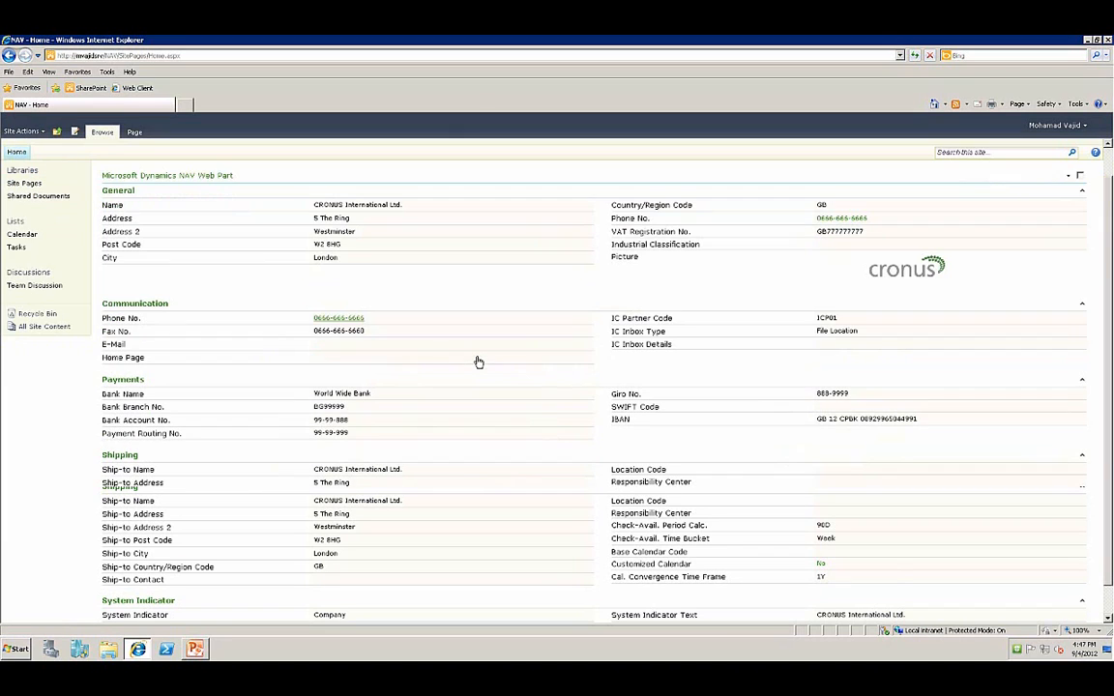
- Change the NAV site's theme to Bittersweet and view the result on the home page
click(36, 132)
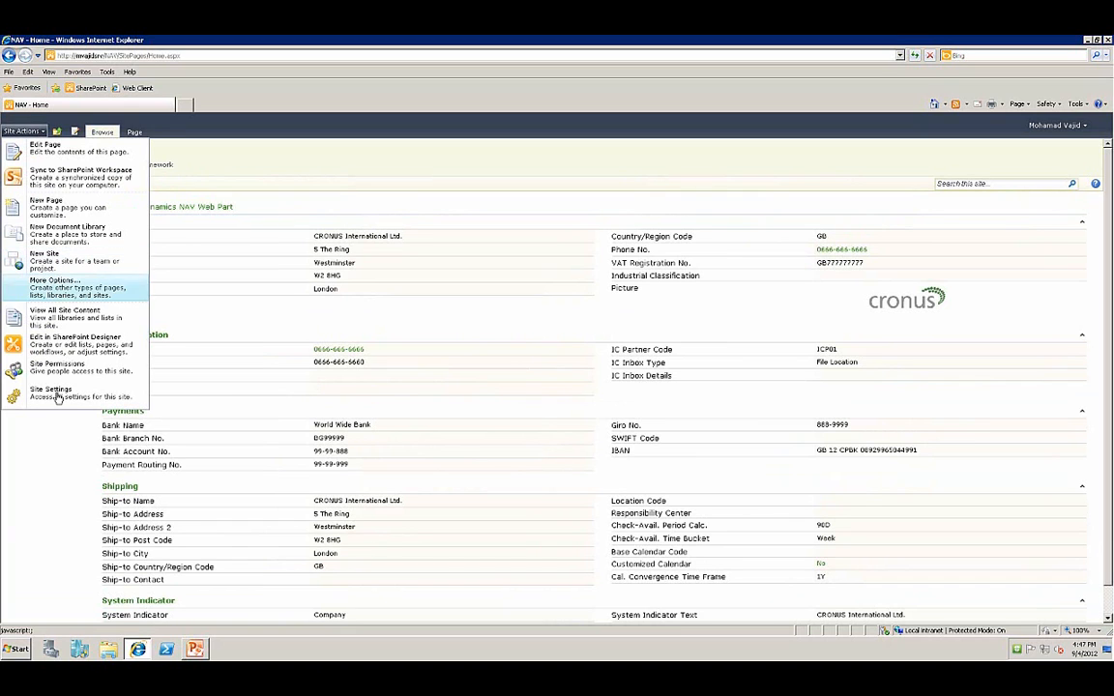
click(53, 392)
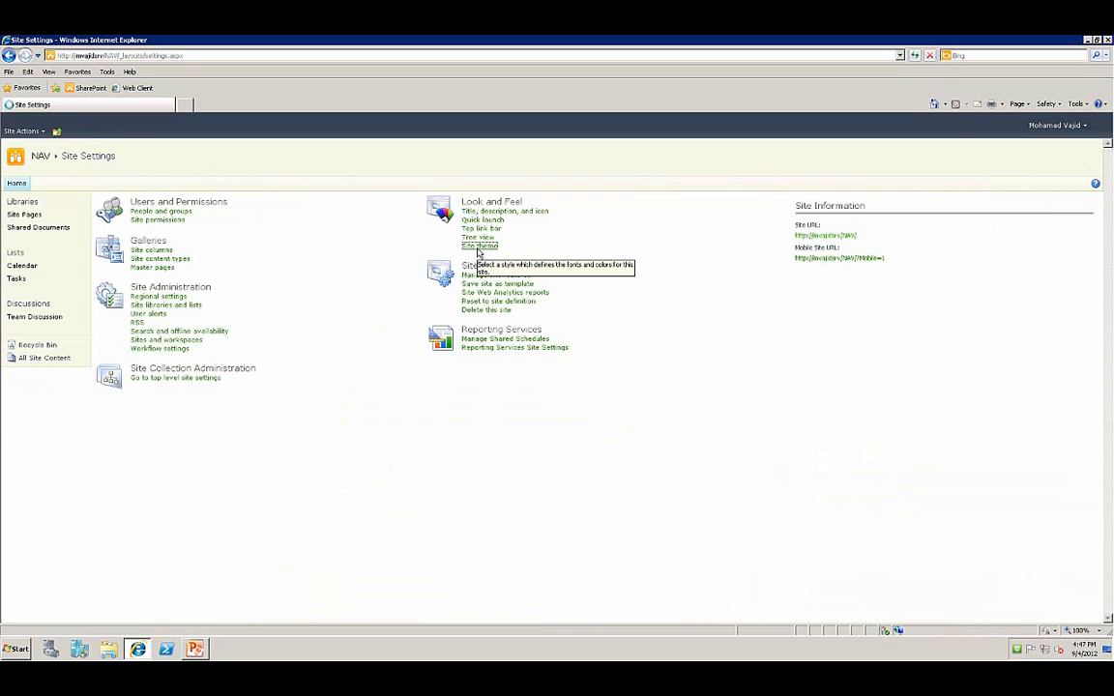
click(479, 248)
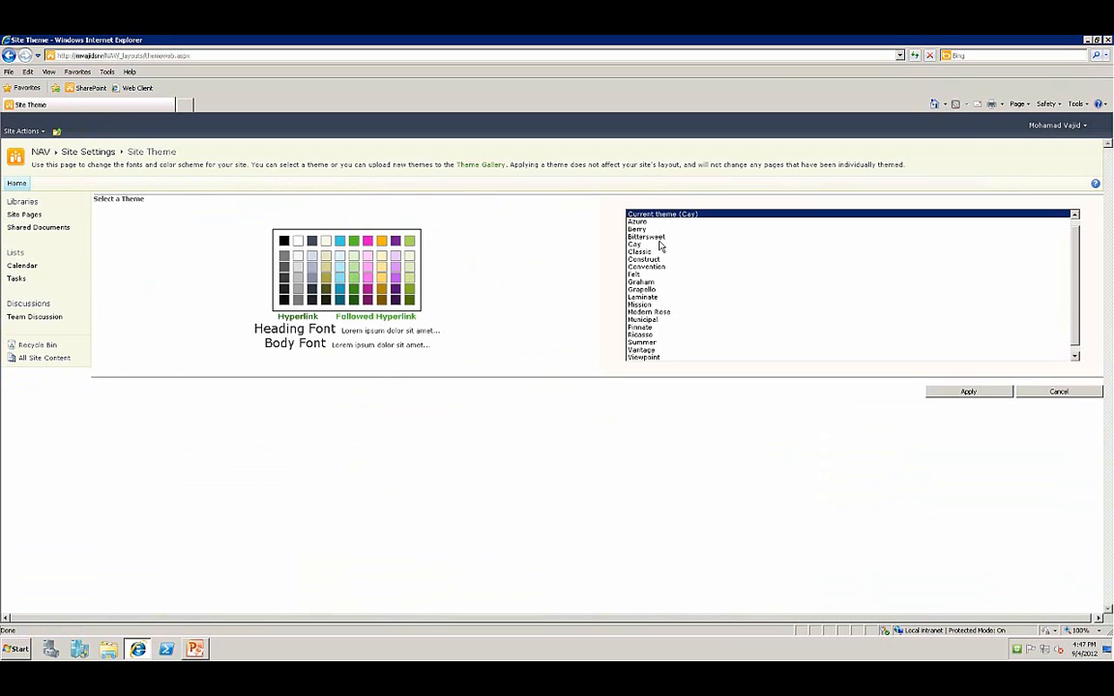
click(660, 238)
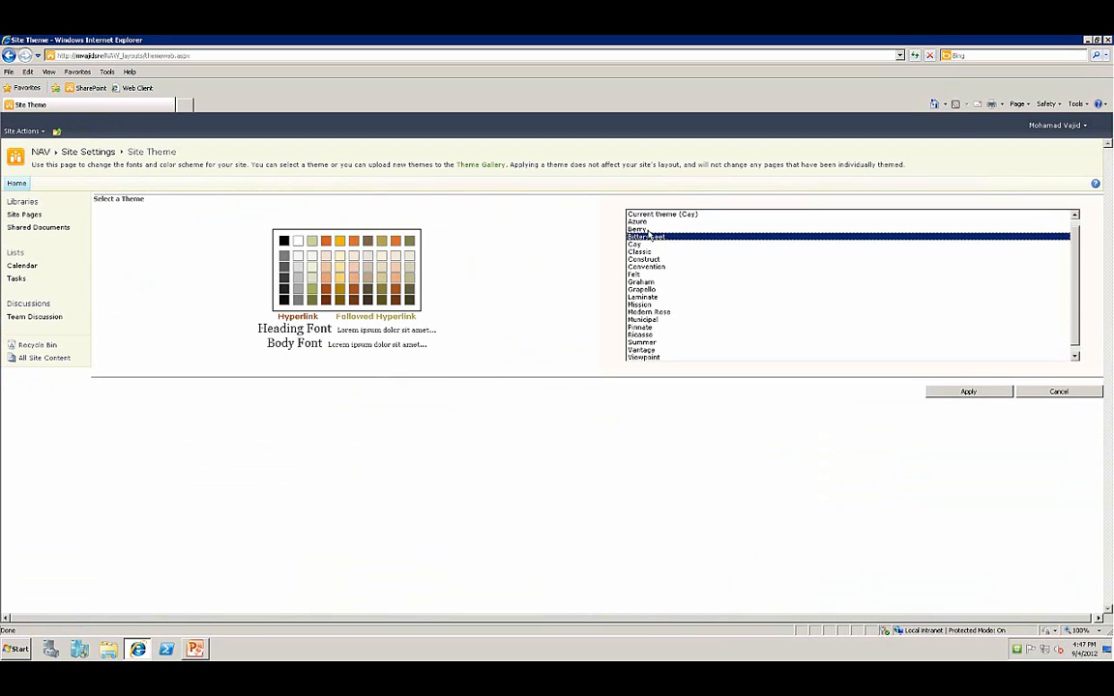
click(991, 393)
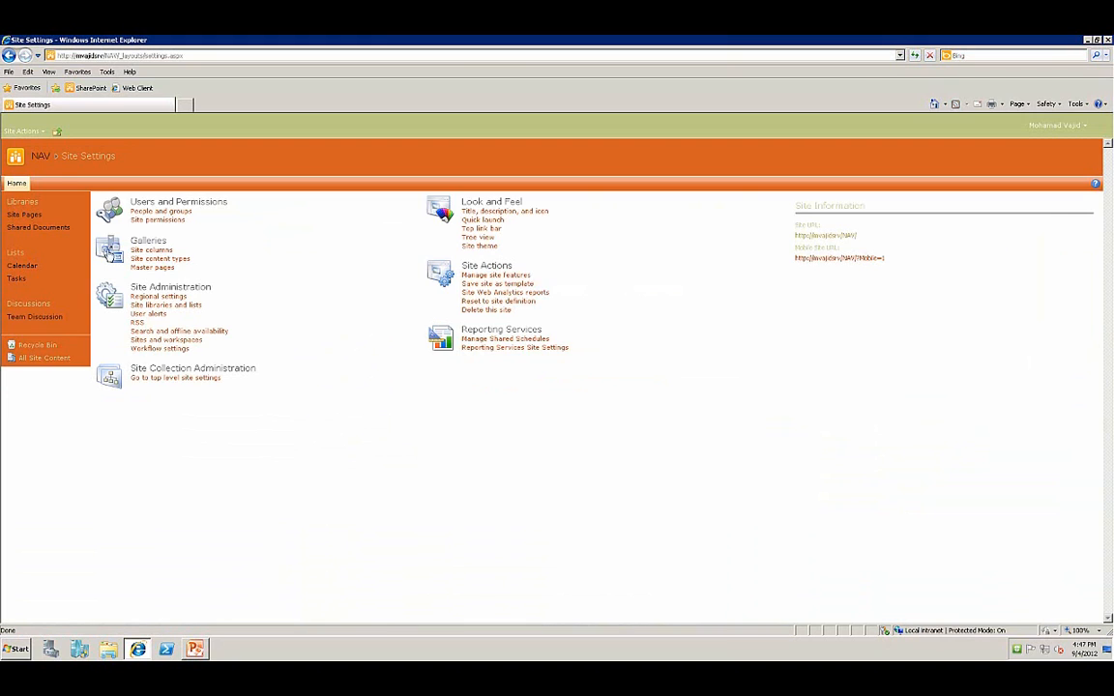
click(40, 157)
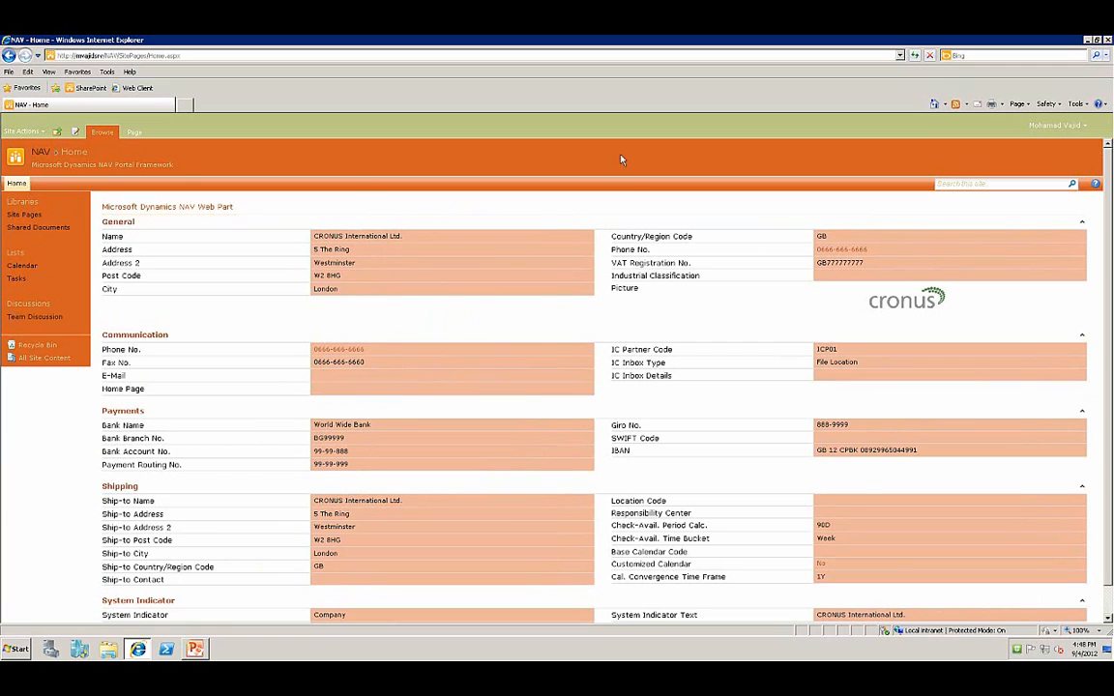
- Reset the NAV site's theme to Default (no theme)
click(23, 130)
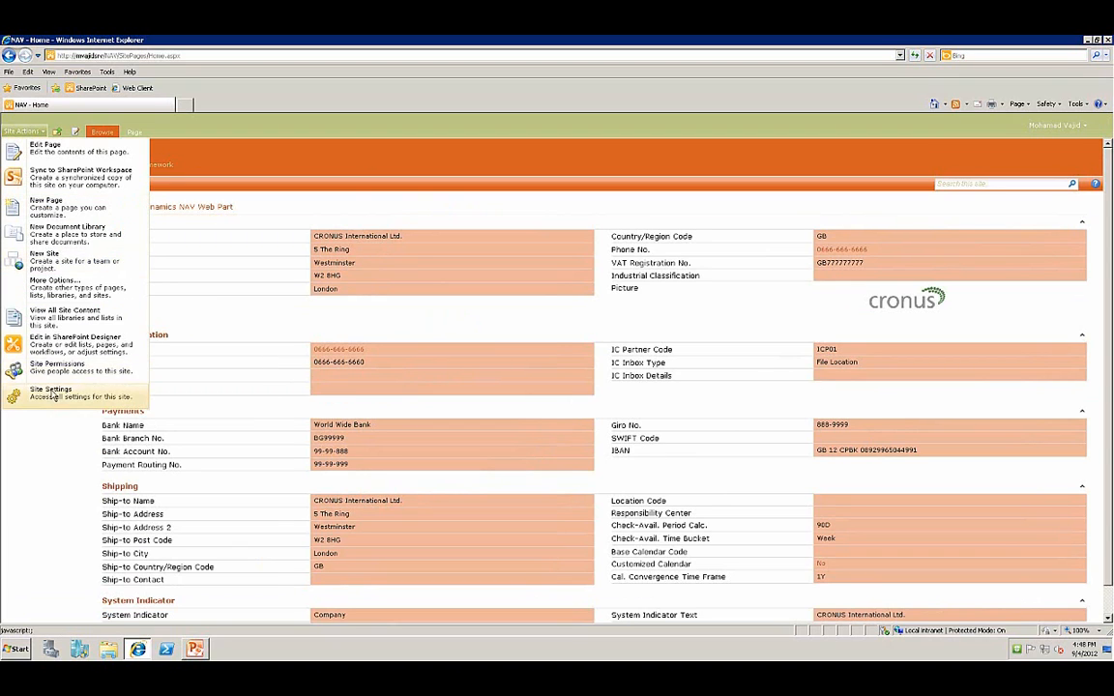
click(52, 393)
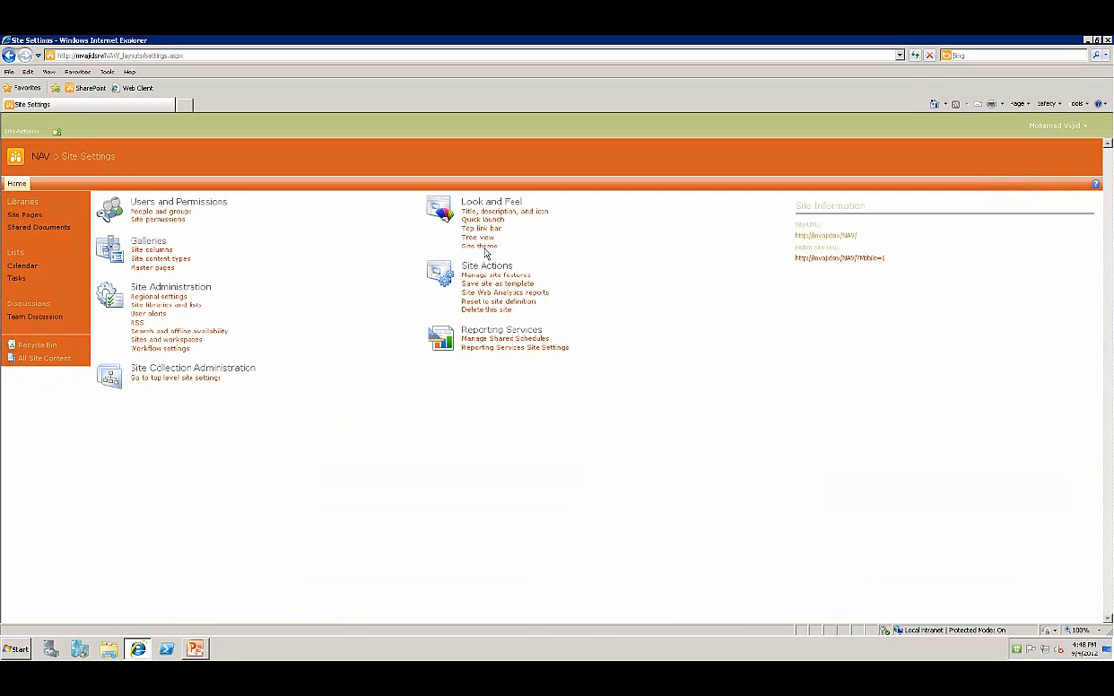
click(484, 248)
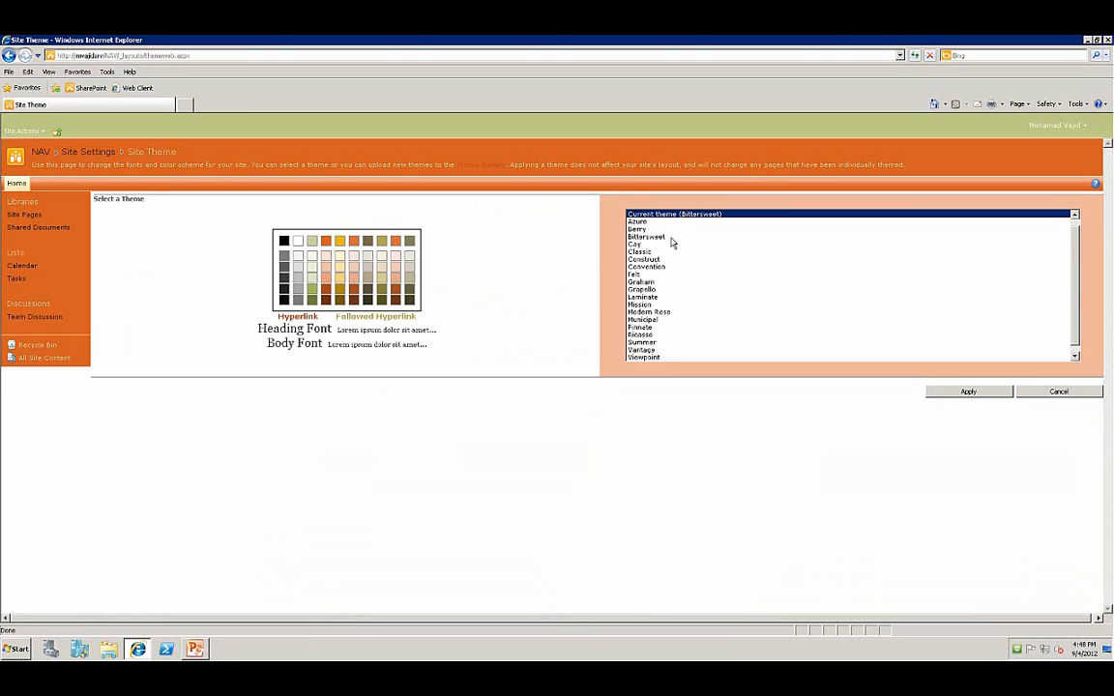
scroll(970, 227, up, 1)
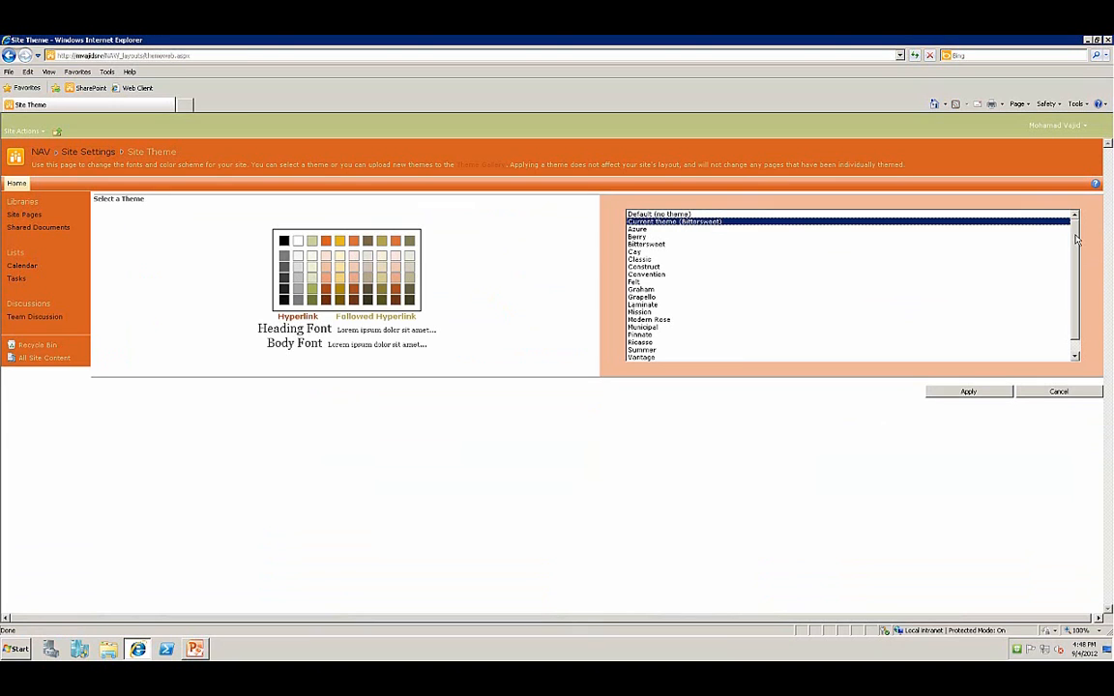
click(692, 215)
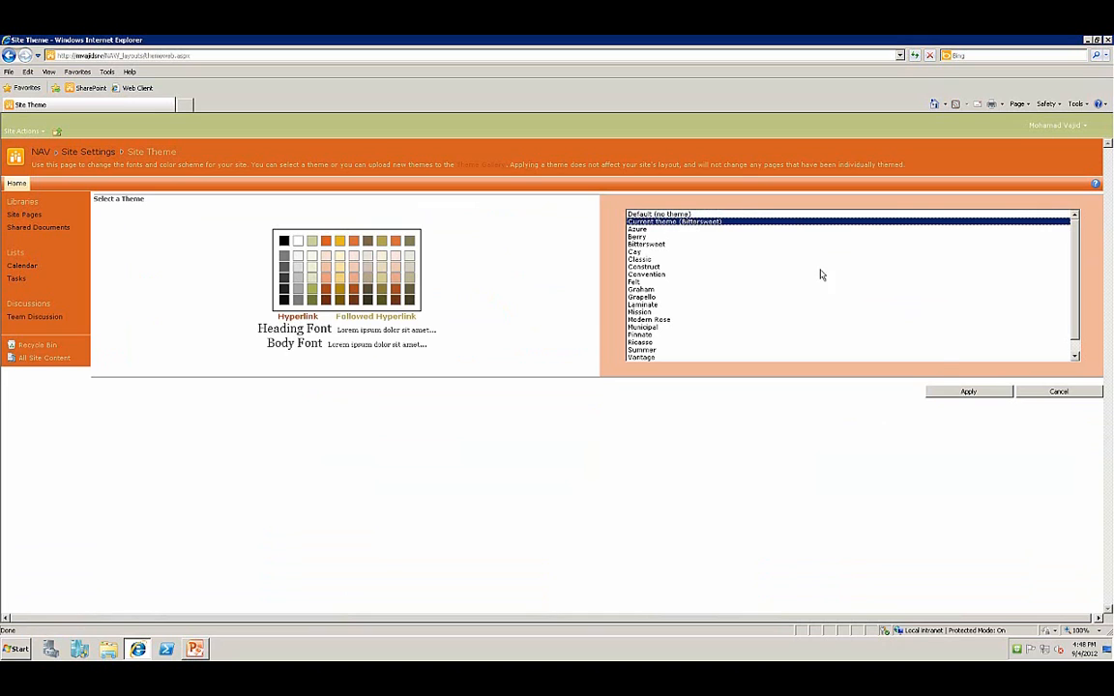
click(961, 393)
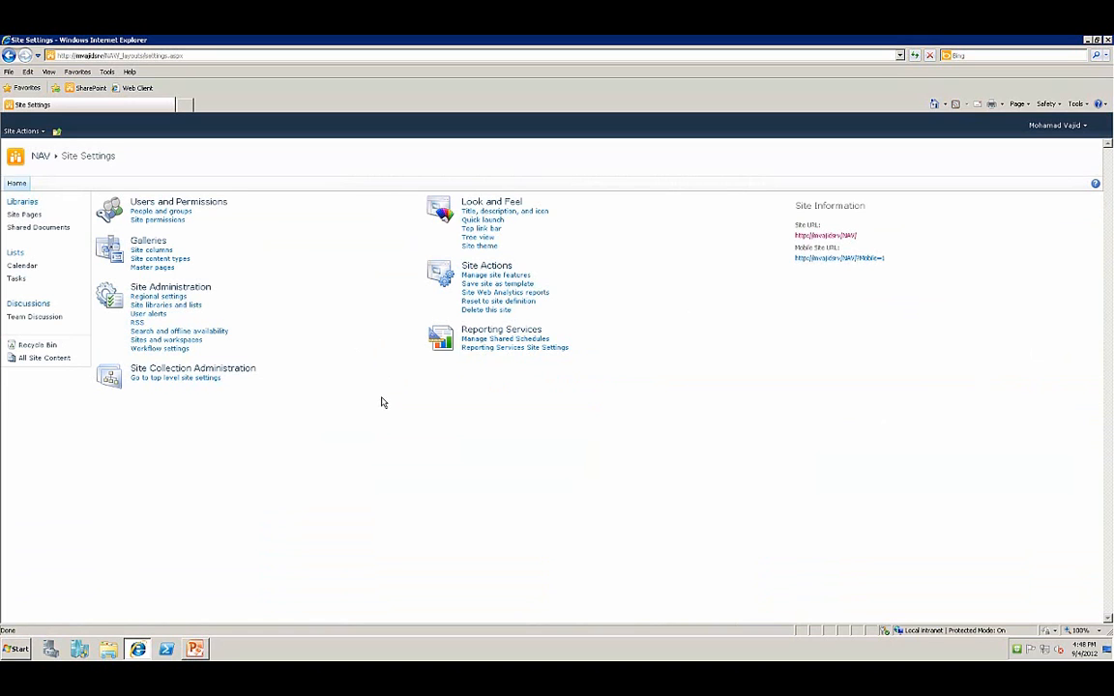
- Return to the NAV home page, search for pages matching "item" through the NAV web part and open Items
click(40, 157)
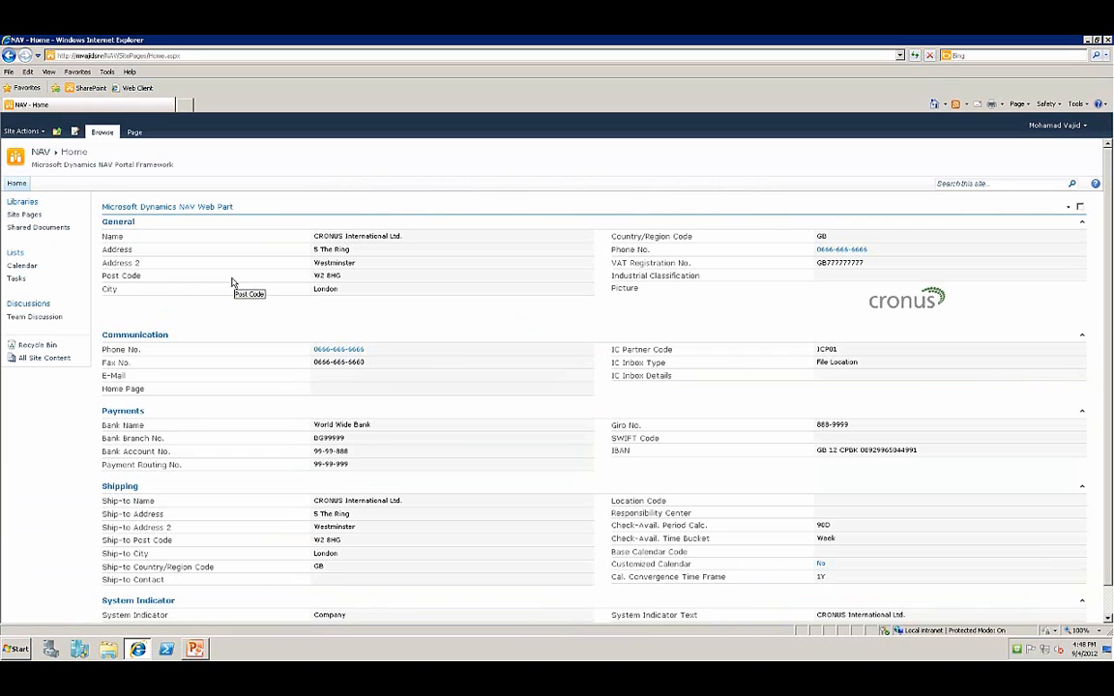
click(237, 247)
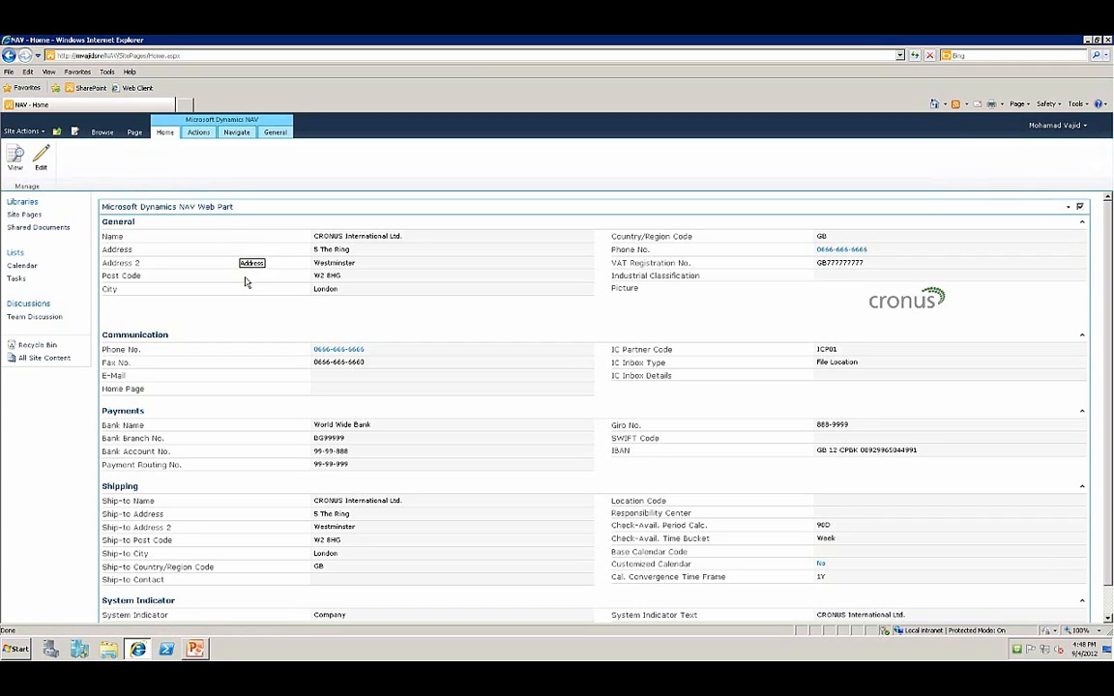
click(273, 137)
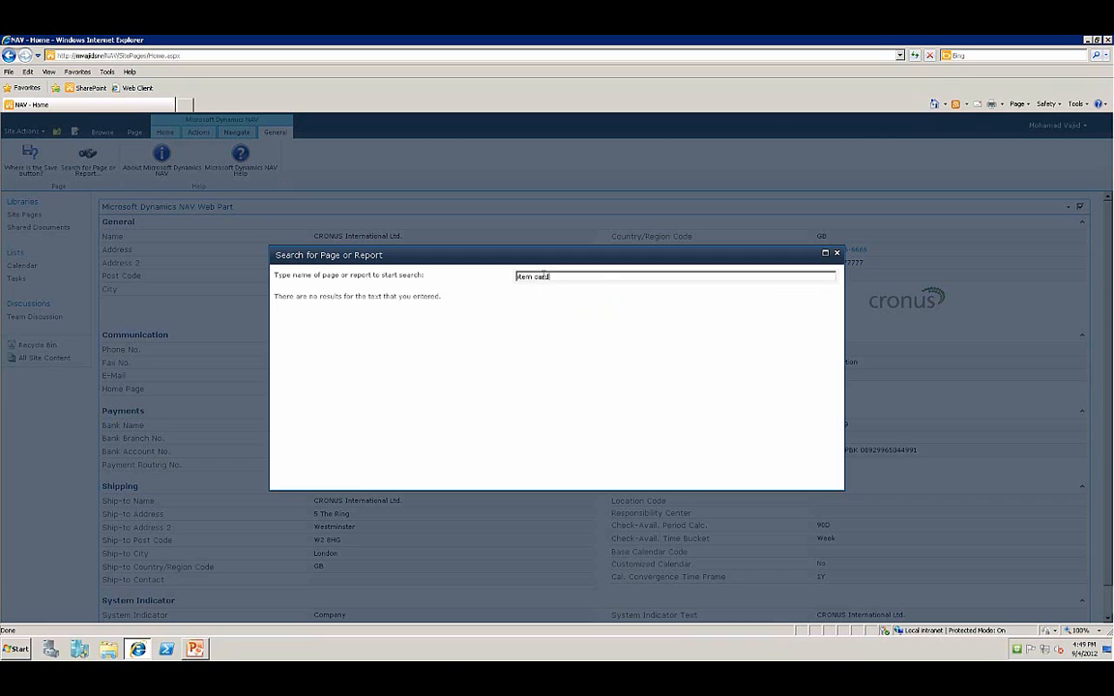
triple_click(545, 277)
key(BackSpace)
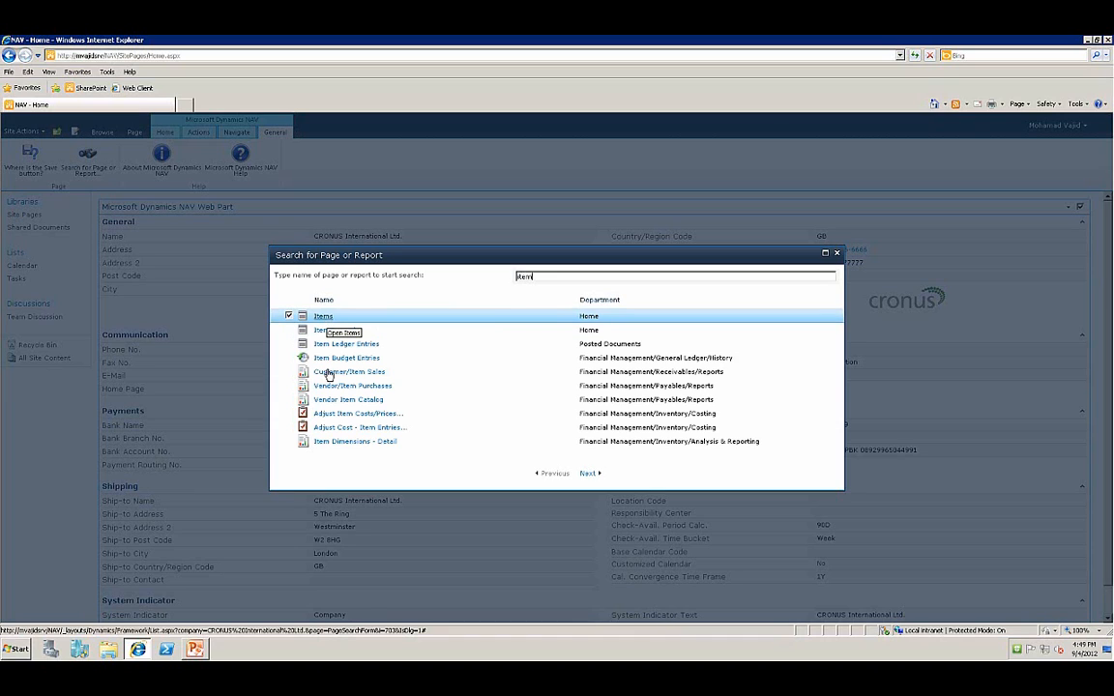
click(320, 317)
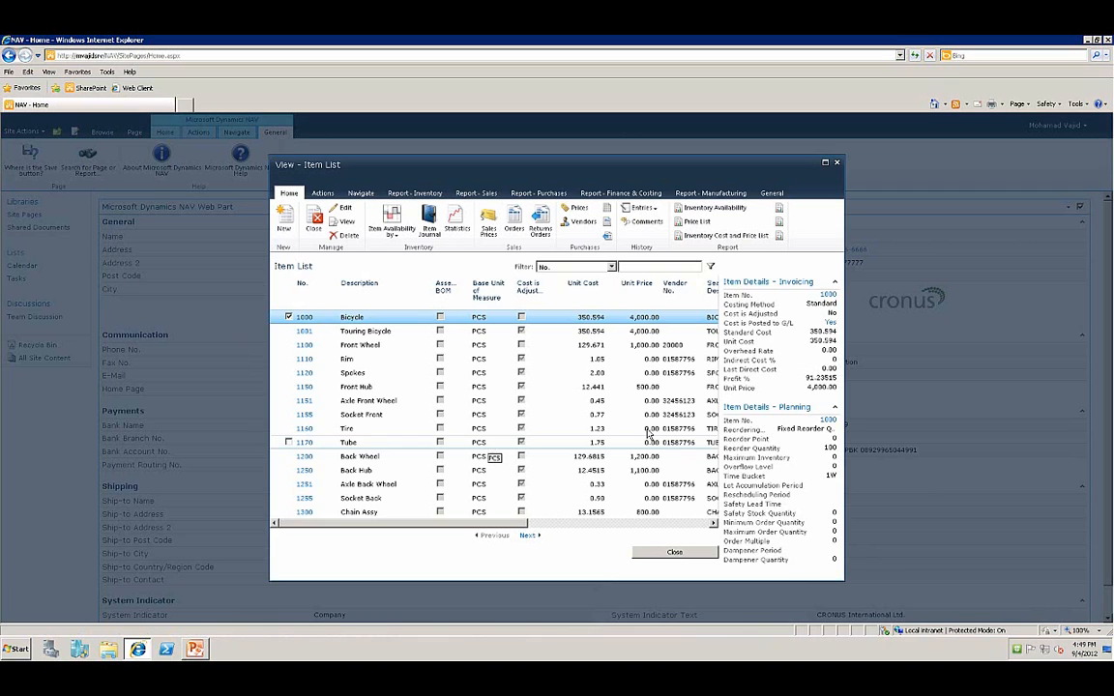
- Examine the Item List's columns and the commands it offers under Actions and Navigate
drag(508, 526, 365, 538)
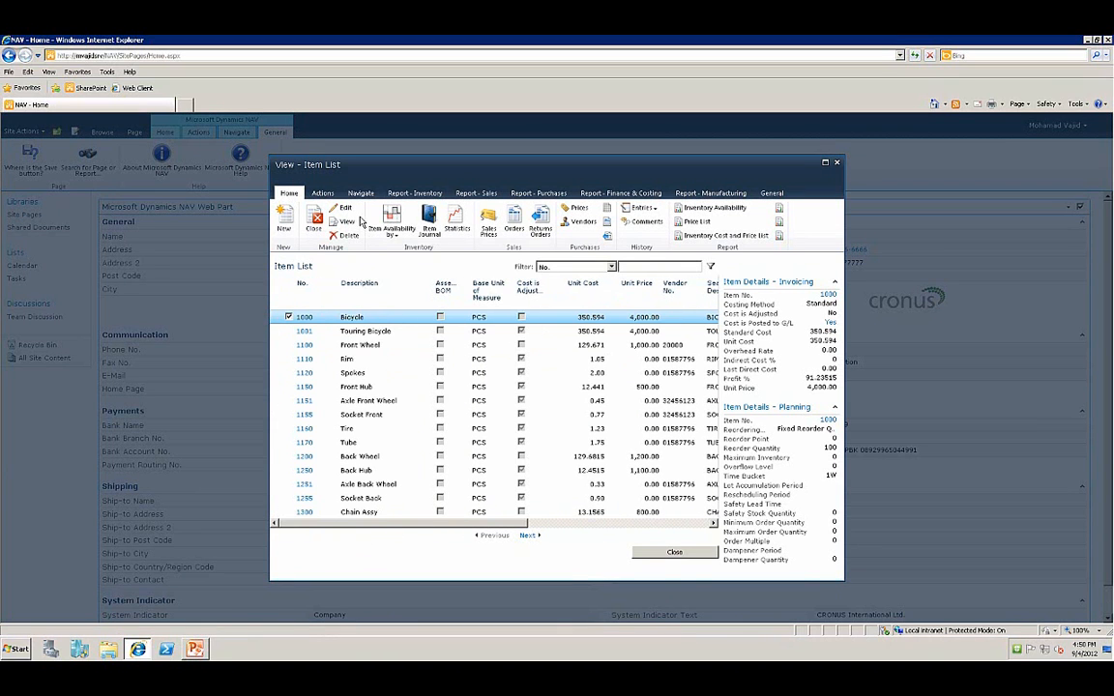
click(327, 193)
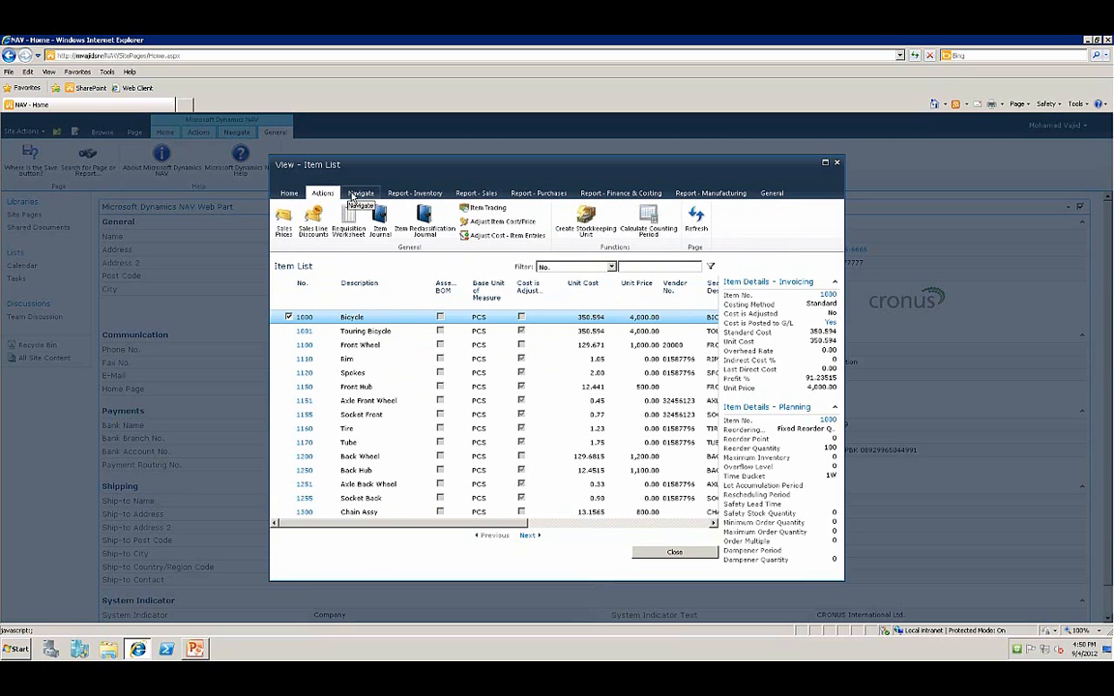
click(353, 194)
click(324, 194)
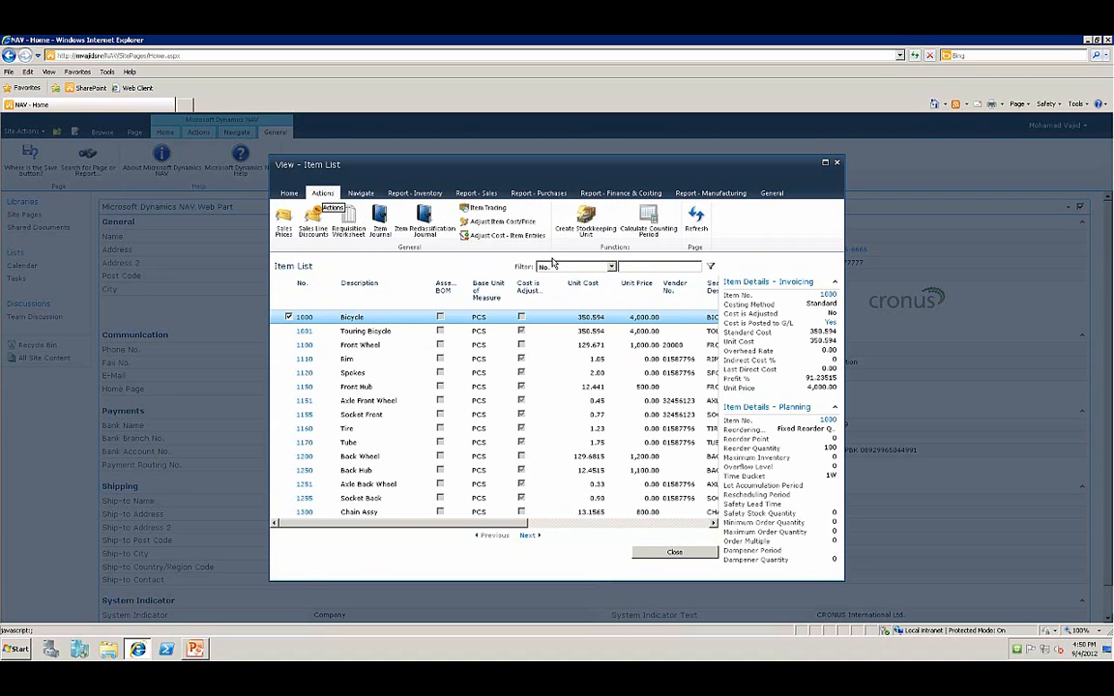
drag(489, 527, 329, 526)
drag(515, 524, 693, 524)
drag(565, 523, 374, 523)
click(348, 194)
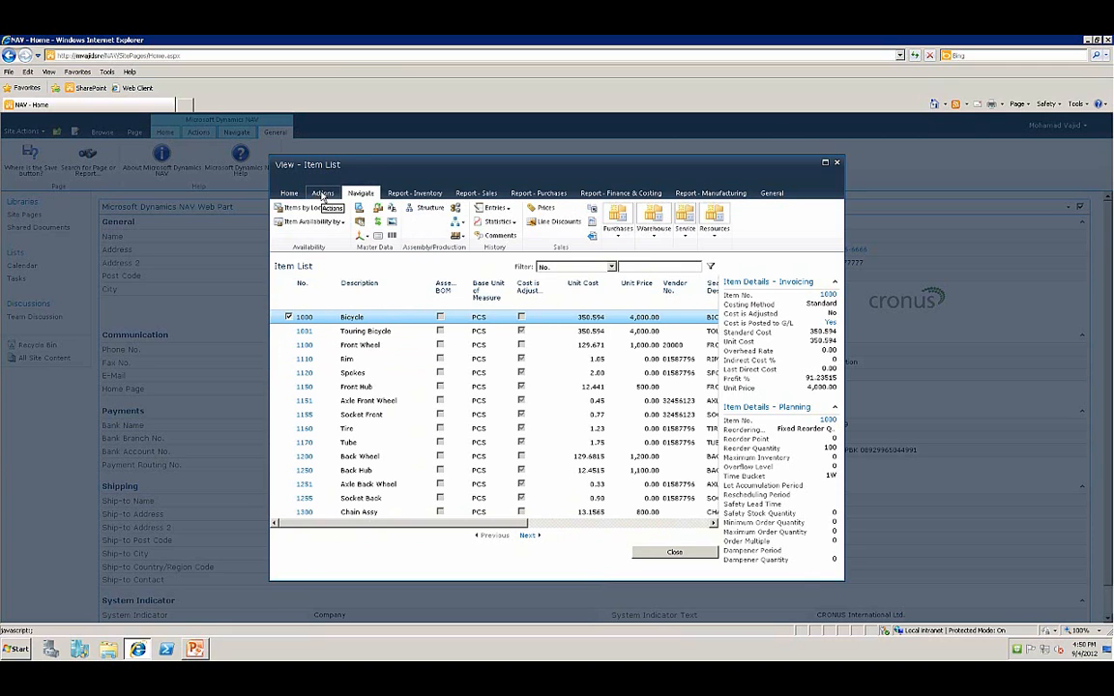
click(322, 193)
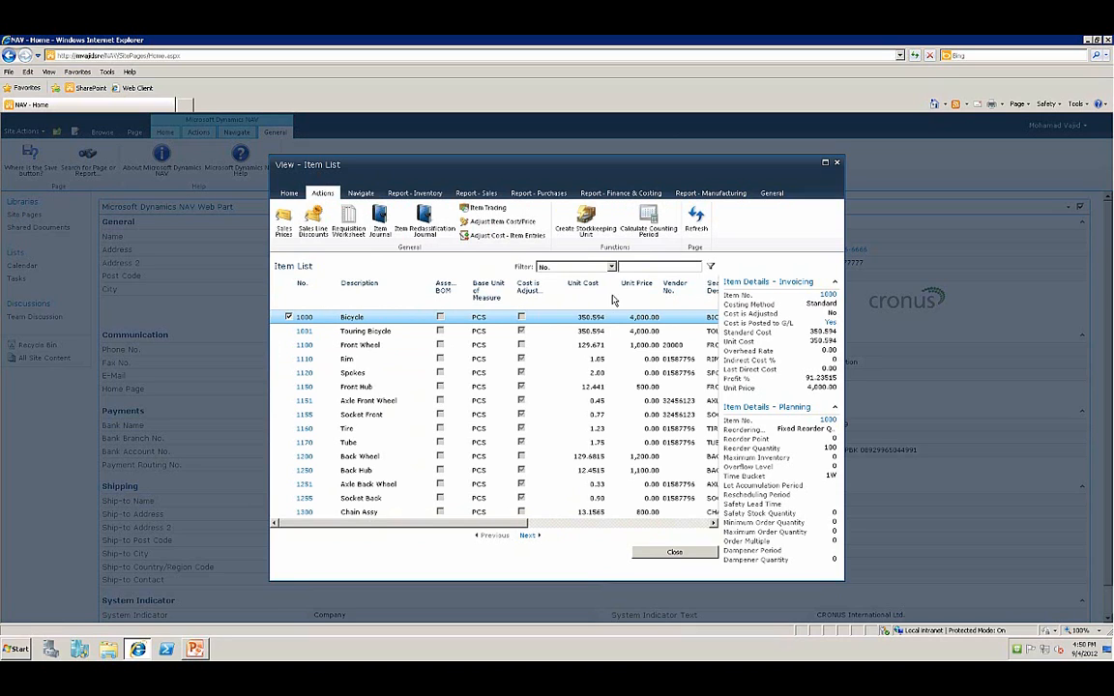
- Open the card of item 1000 Bicycle, look it over in edit and view mode, and close the card and Item List
click(308, 317)
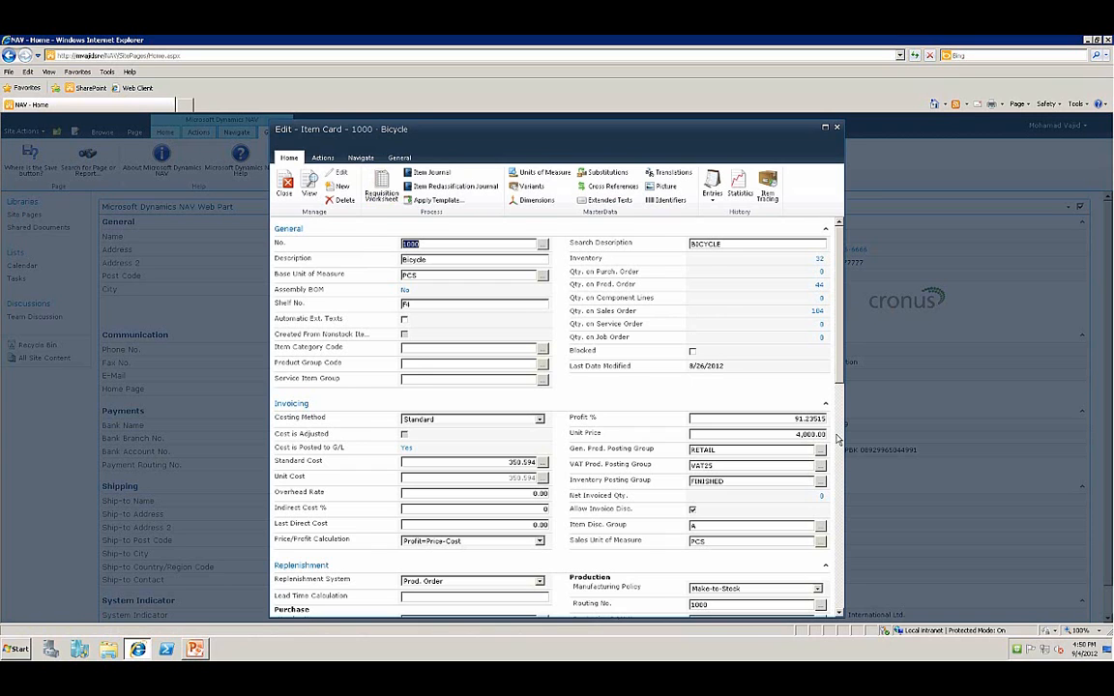
drag(840, 315, 839, 258)
click(311, 187)
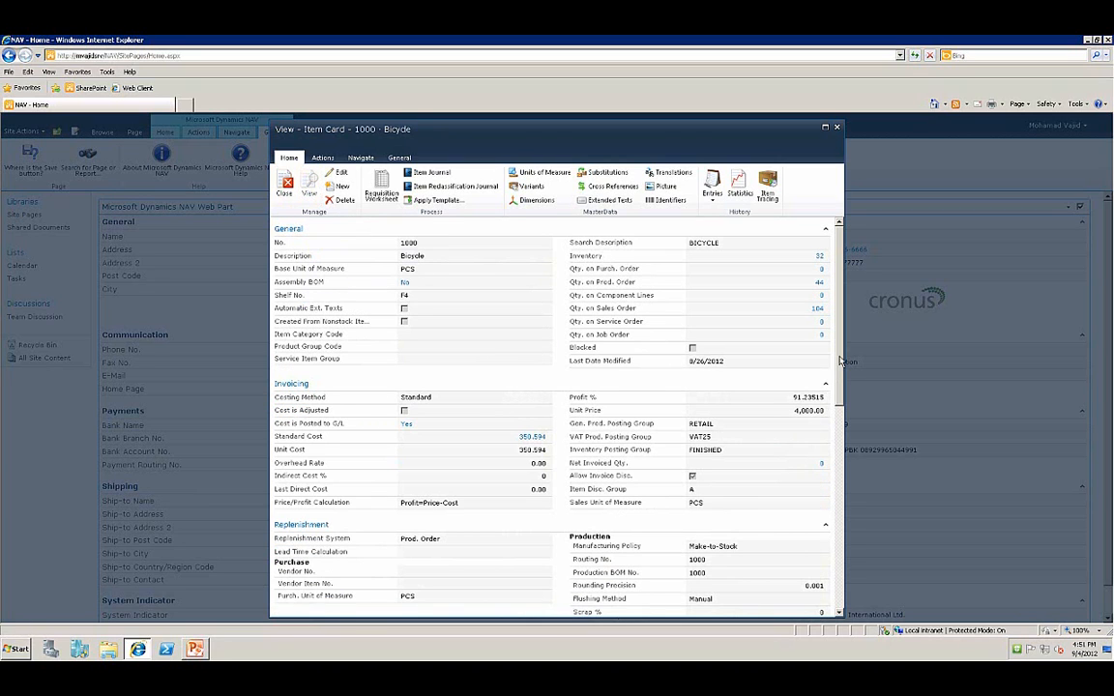
click(838, 128)
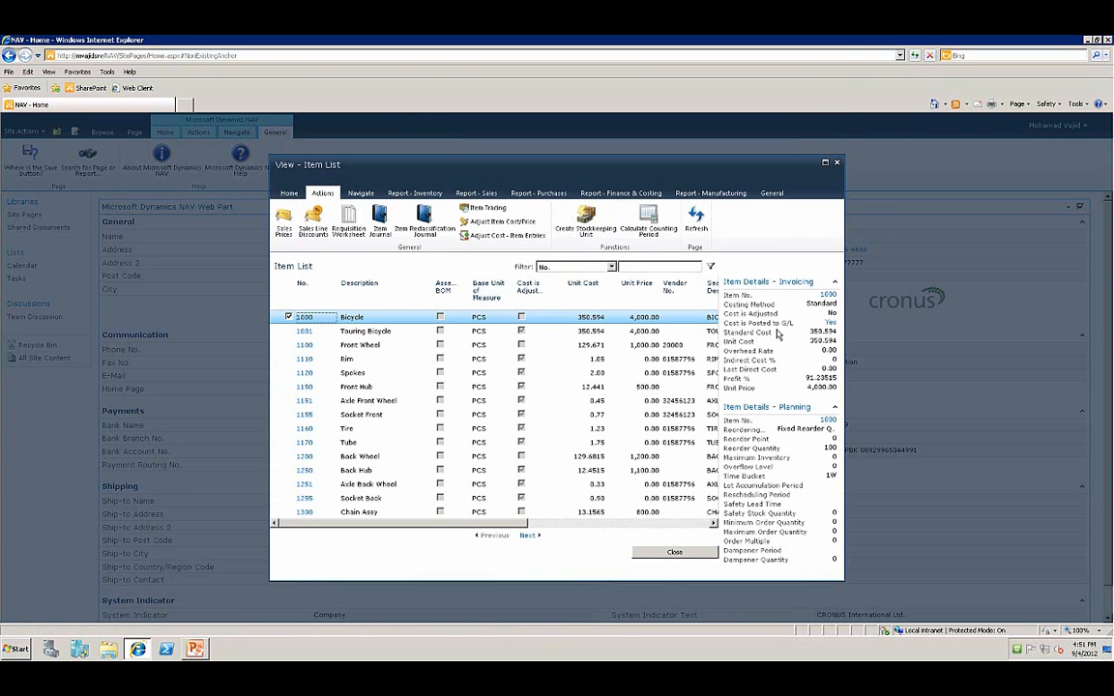
click(669, 556)
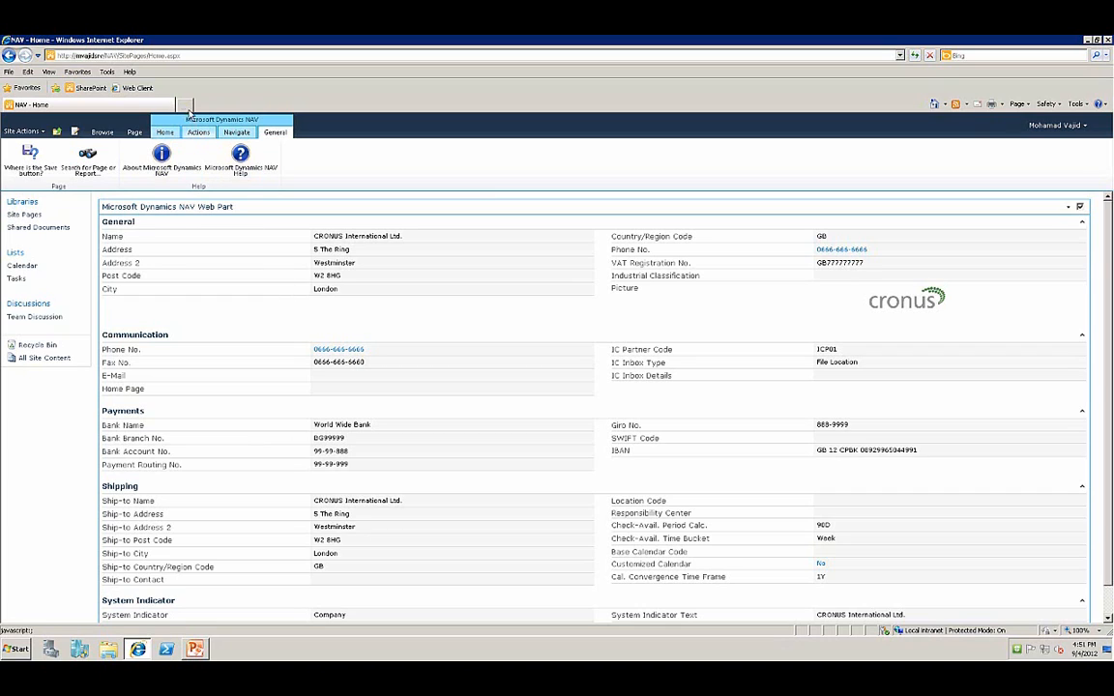
- Open the NAV Web Client in a new browser tab and compare its Role Center with the NAV site's home page
click(189, 105)
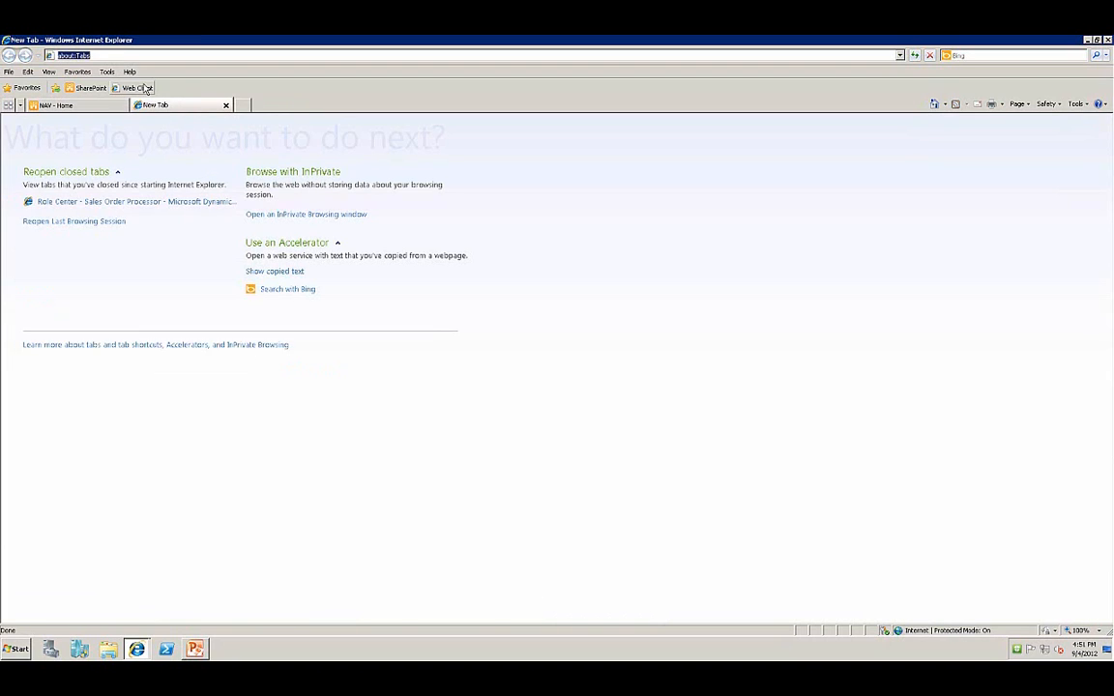
click(136, 88)
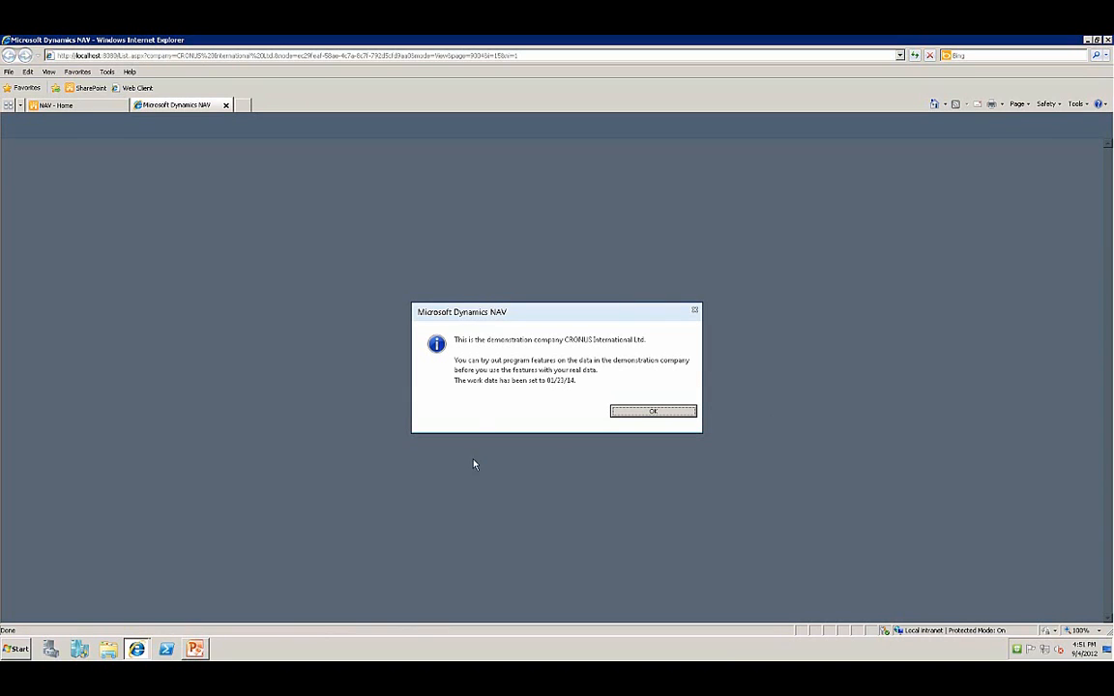
click(656, 411)
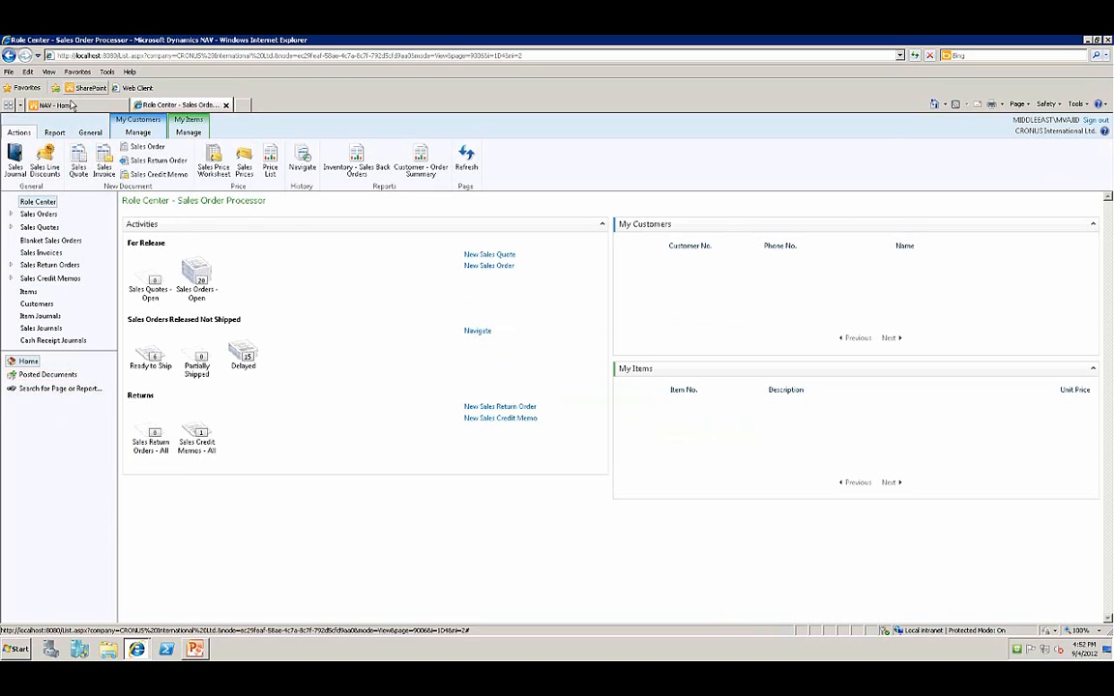
click(70, 104)
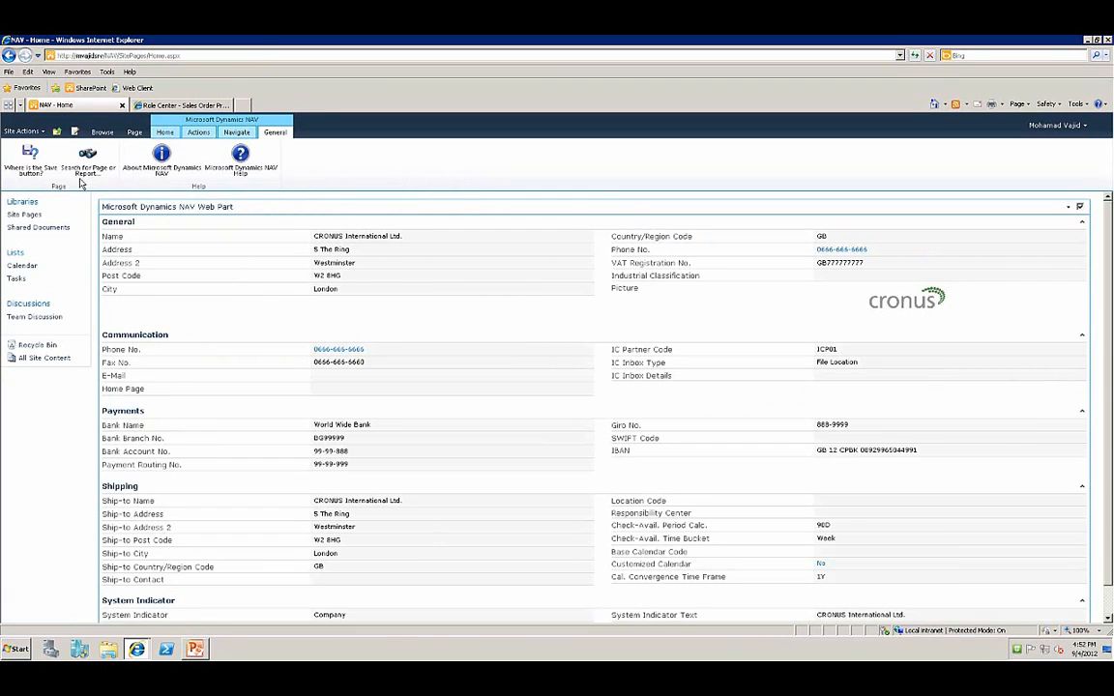
click(165, 104)
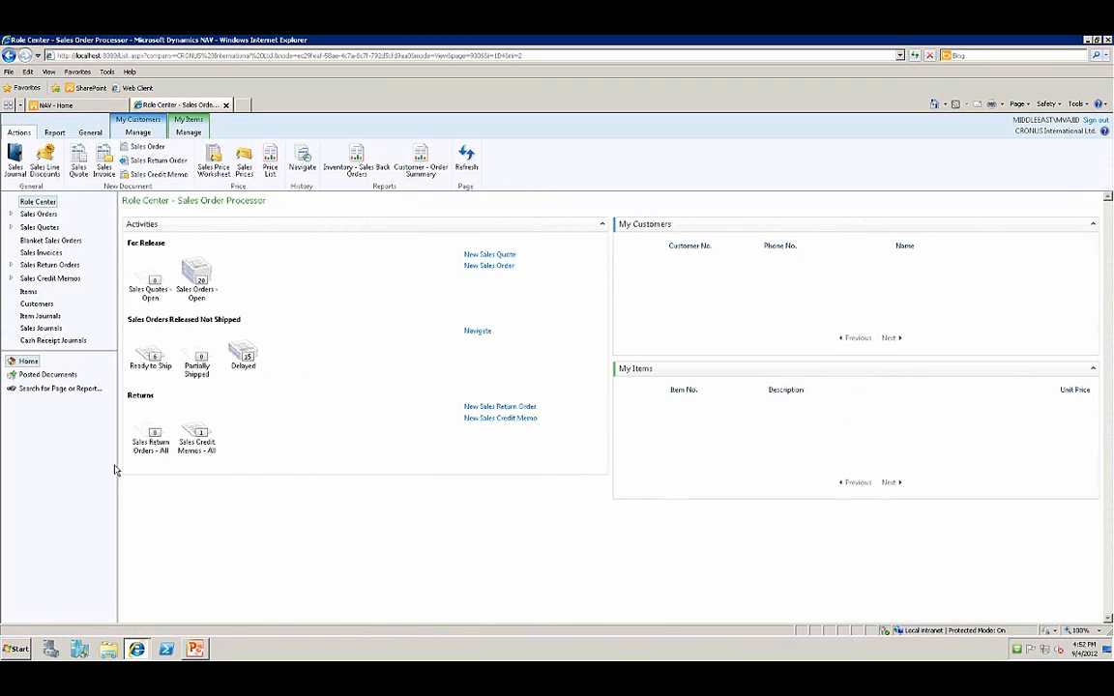
- Find and open Company Information in the Web Client and compare its Home commands with those of the NAV web part
click(47, 389)
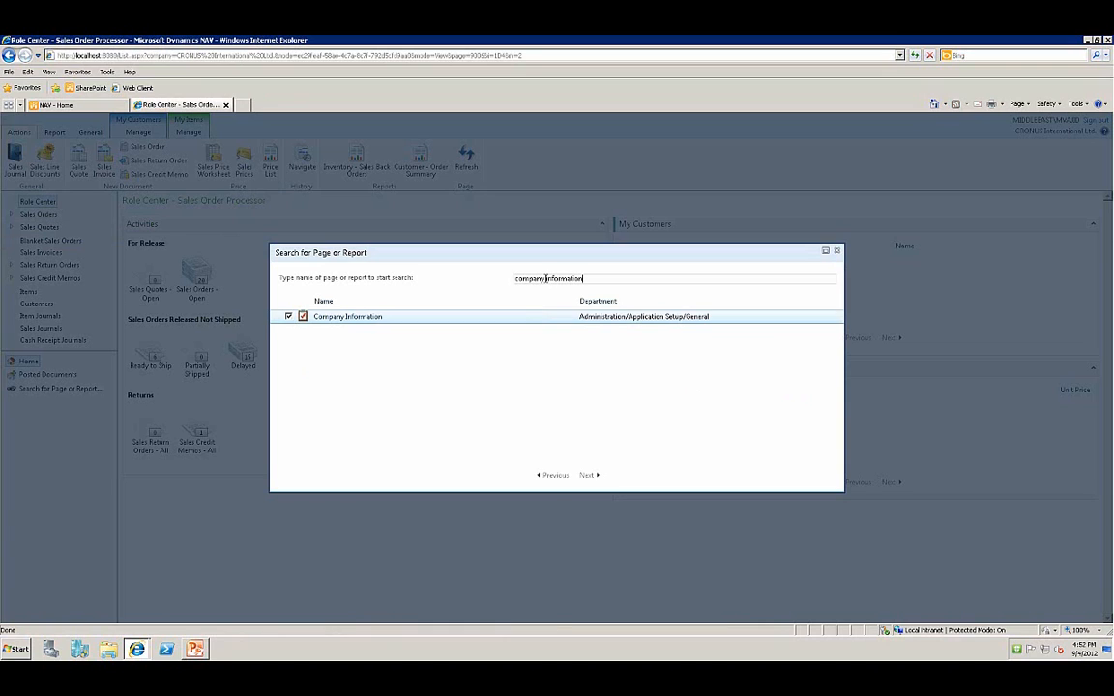
click(353, 322)
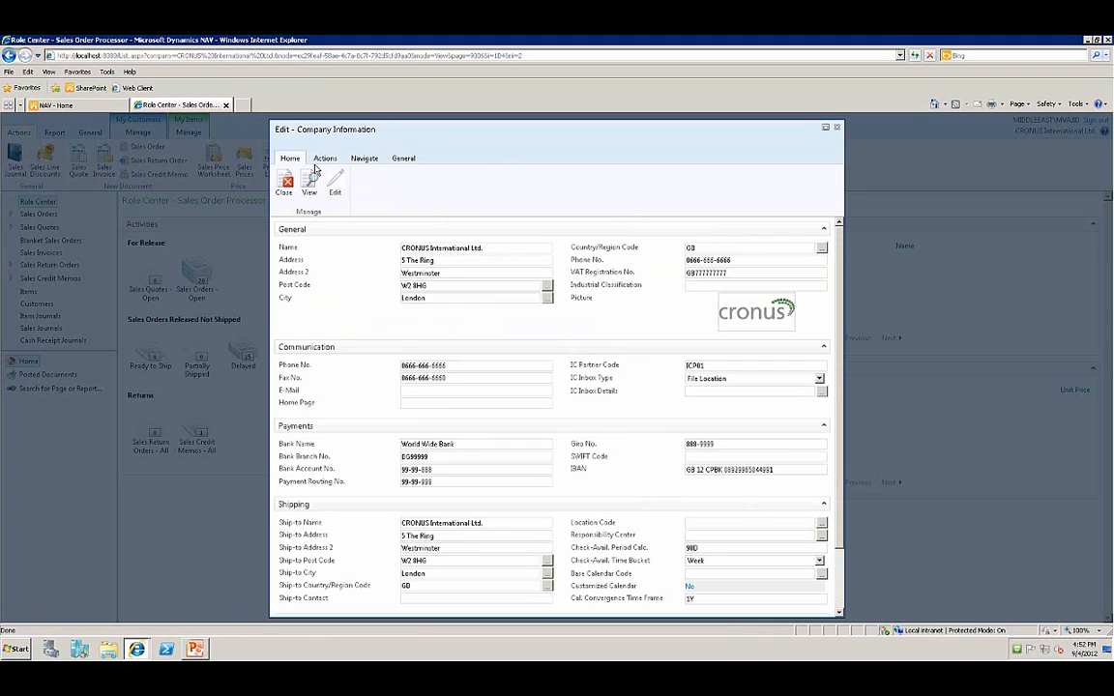
click(58, 104)
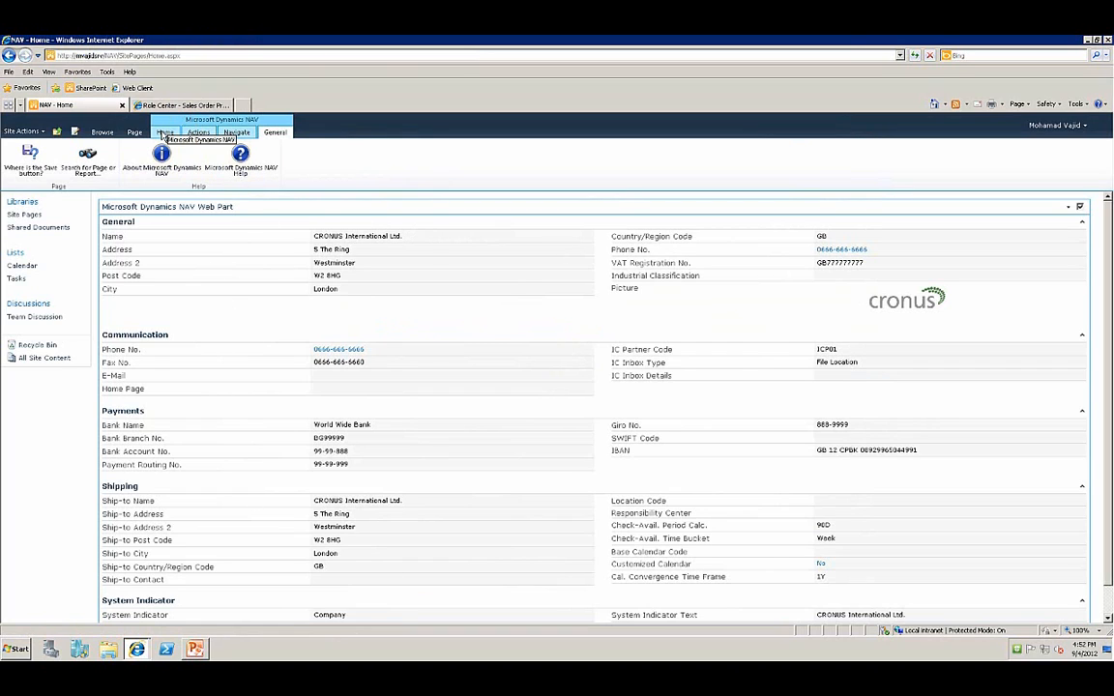
click(165, 133)
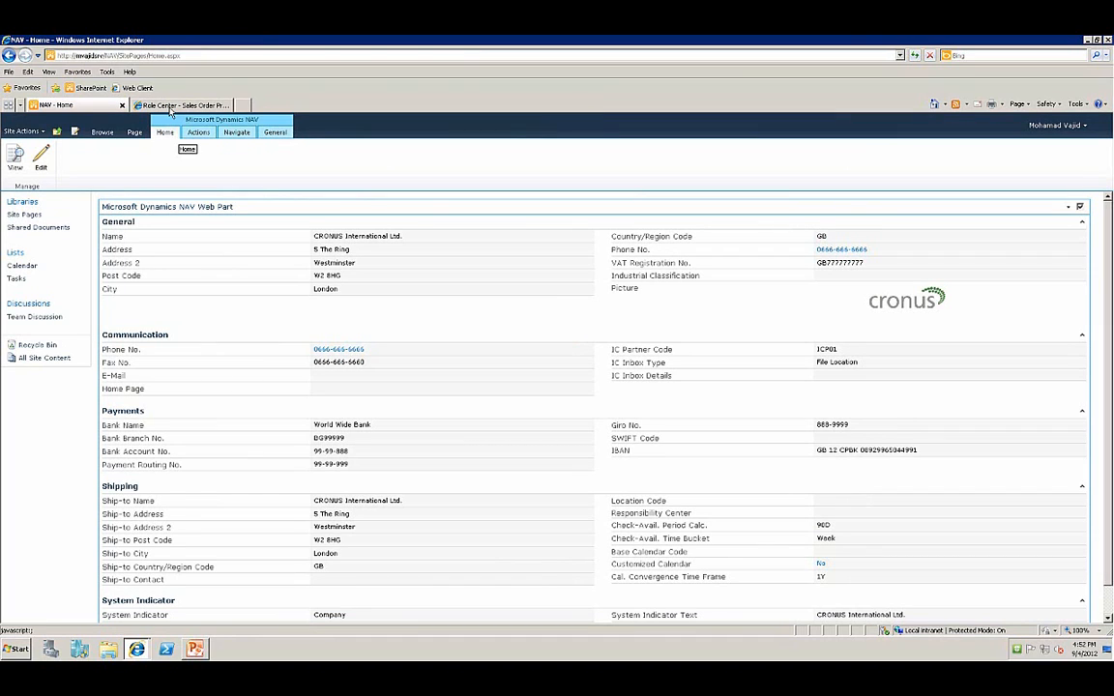
- Compare the Actions and Navigate commands of the Web Client's Company Information page with the web part's commands on the SharePoint site
click(171, 107)
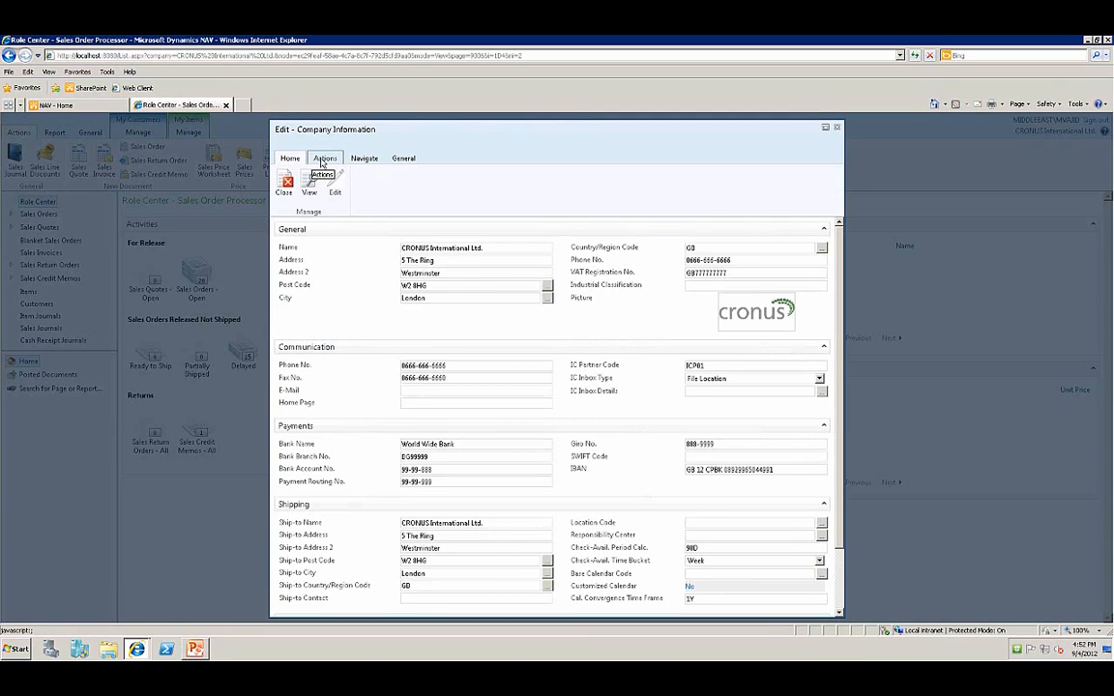
click(325, 159)
click(361, 160)
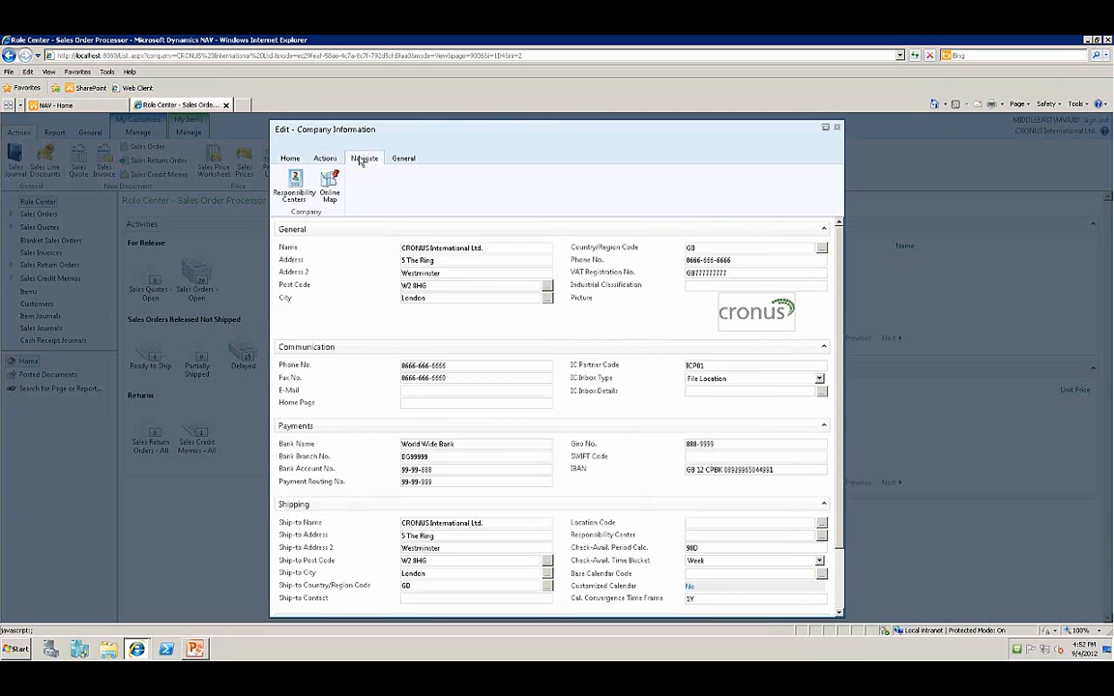
click(85, 106)
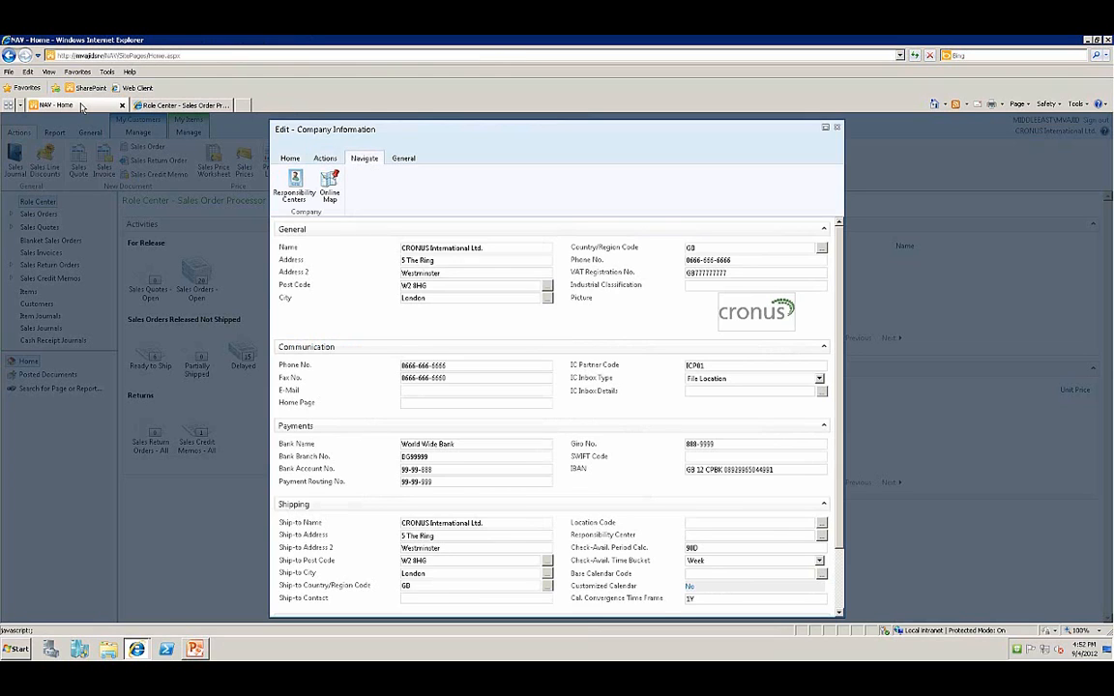
click(232, 135)
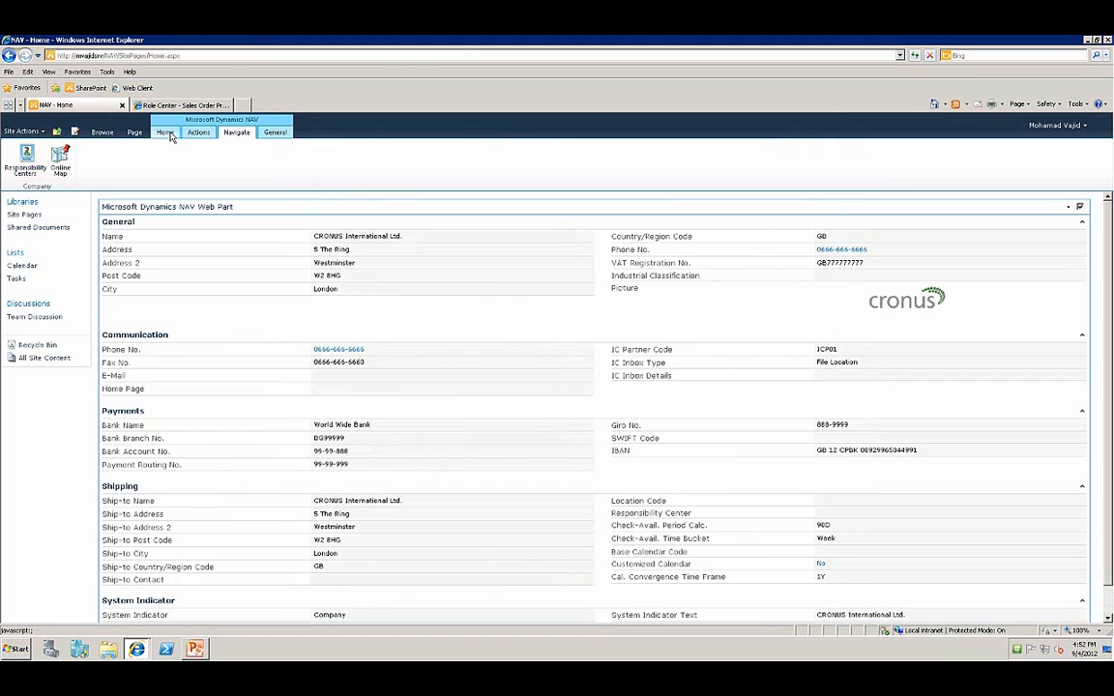
click(169, 135)
click(232, 134)
- Launch the Microsoft Dynamics NAV 2013 Windows client and dismiss the demonstration company notice
click(18, 649)
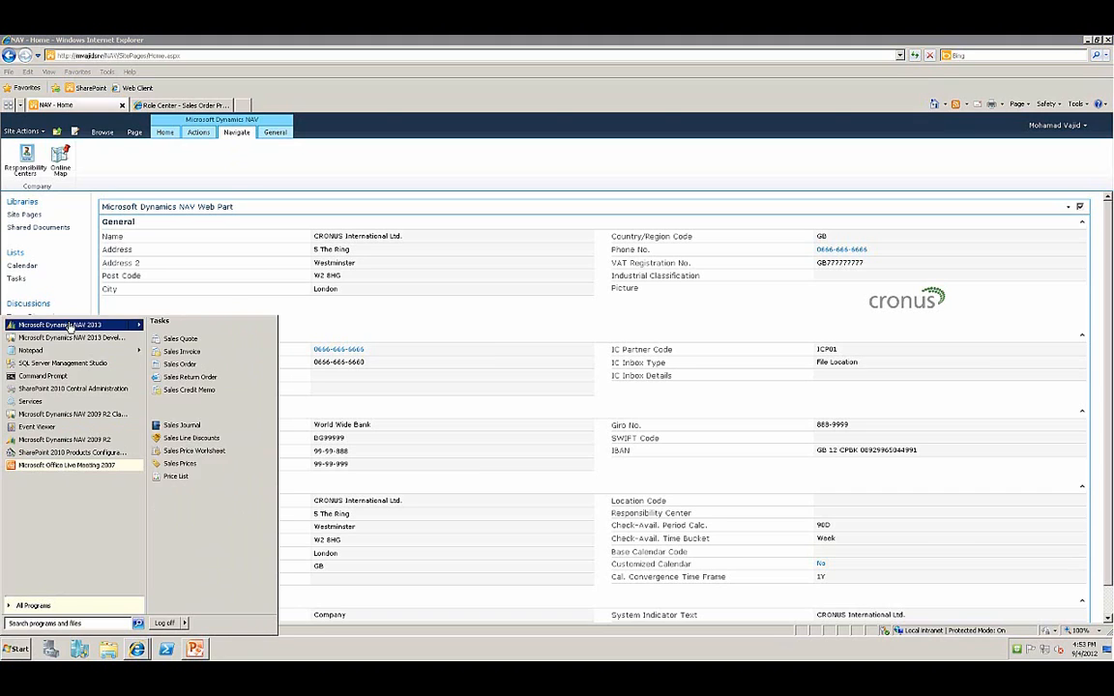
click(70, 327)
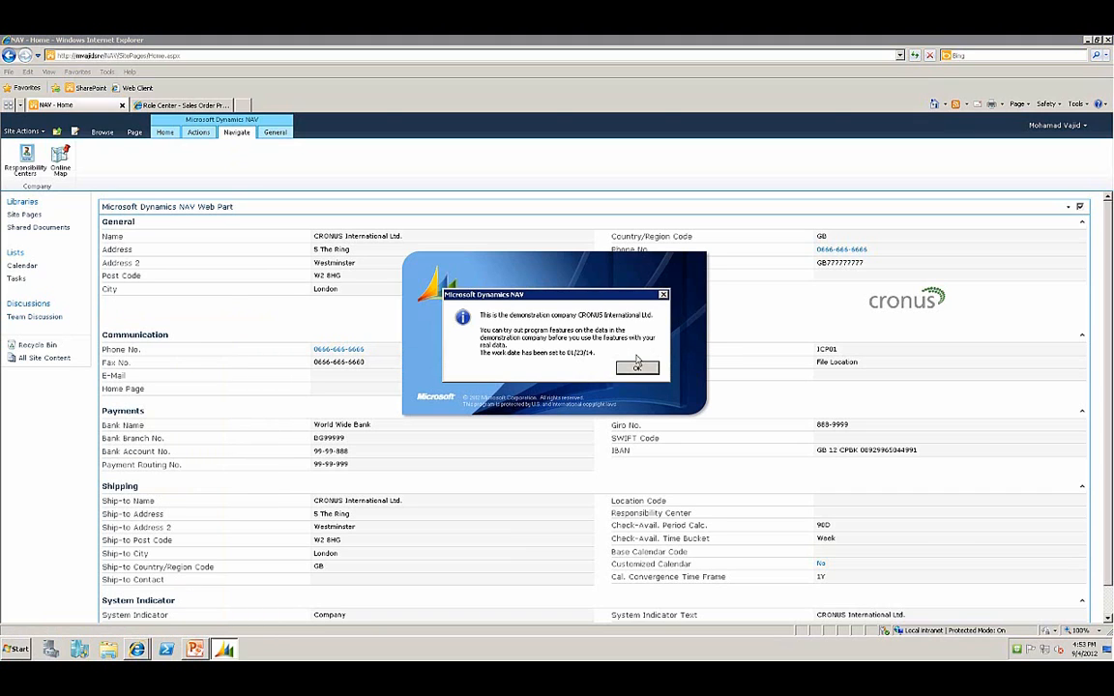
click(636, 365)
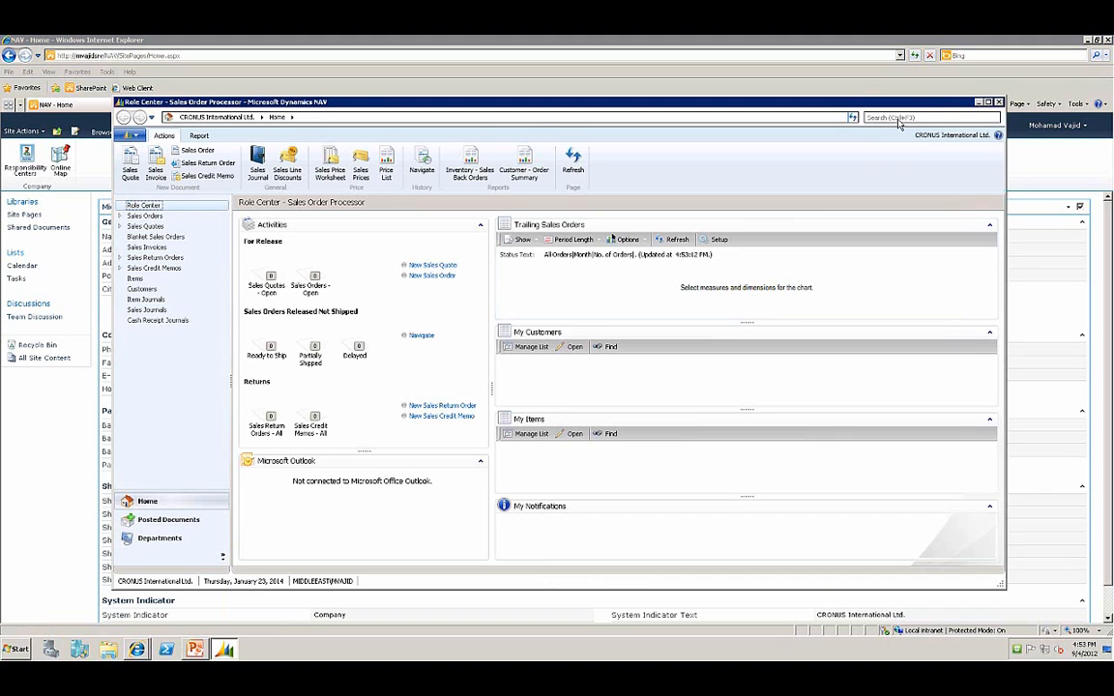
- Search the Windows client for "company information", open that page and review its Actions and Navigate commands
click(898, 117)
text(company)
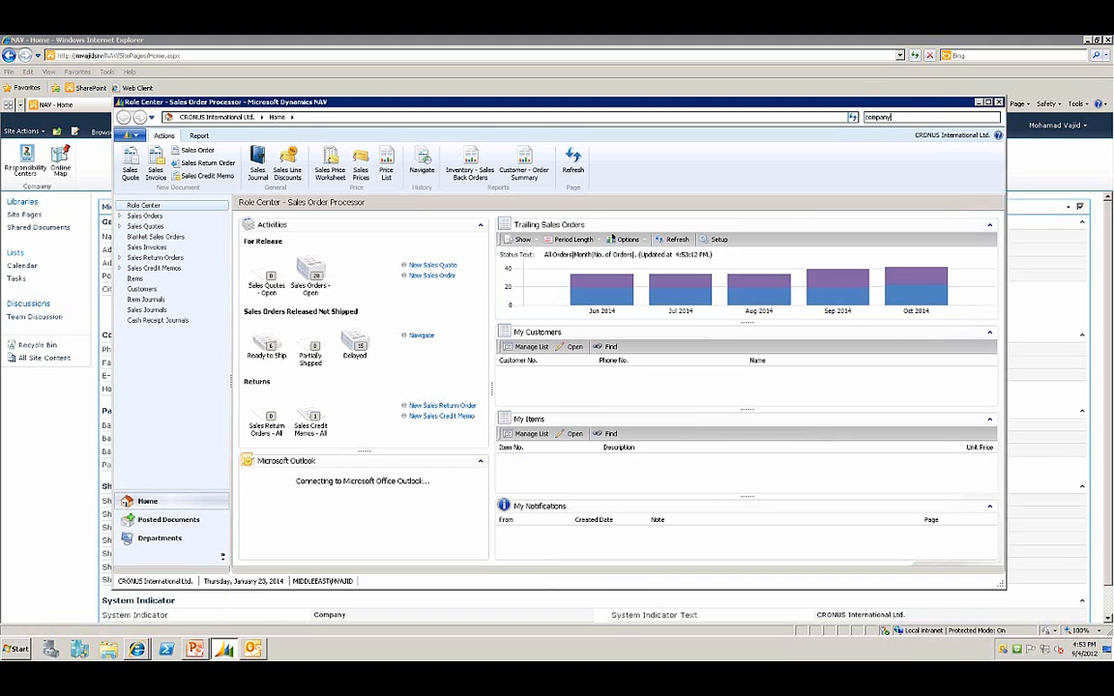
text( information)
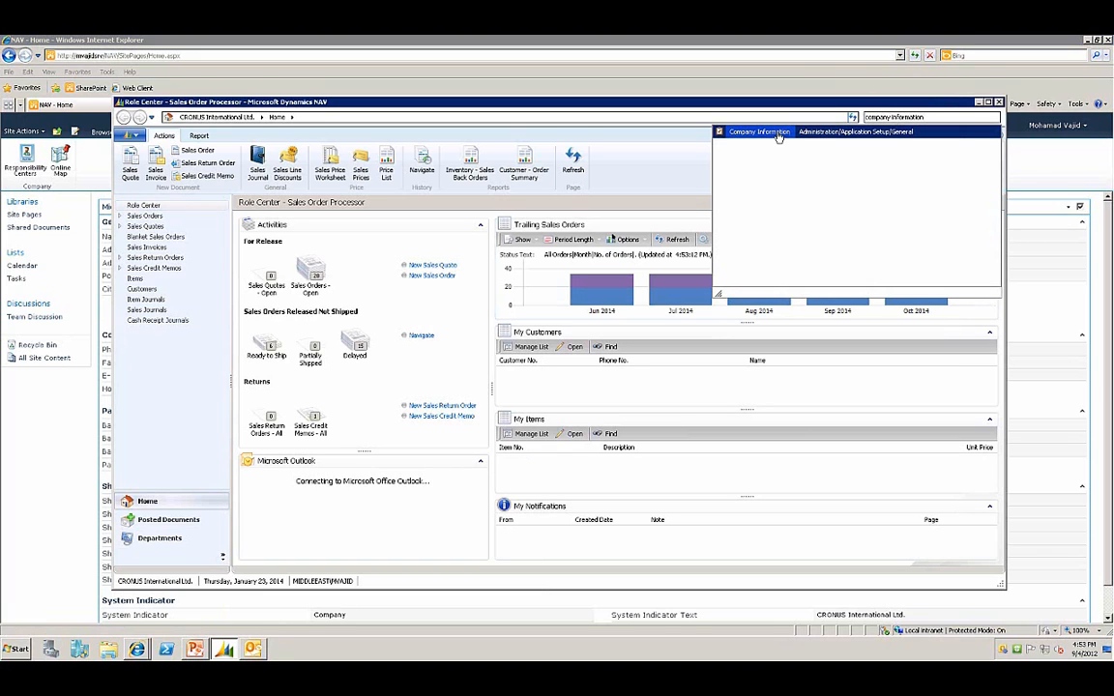
click(780, 138)
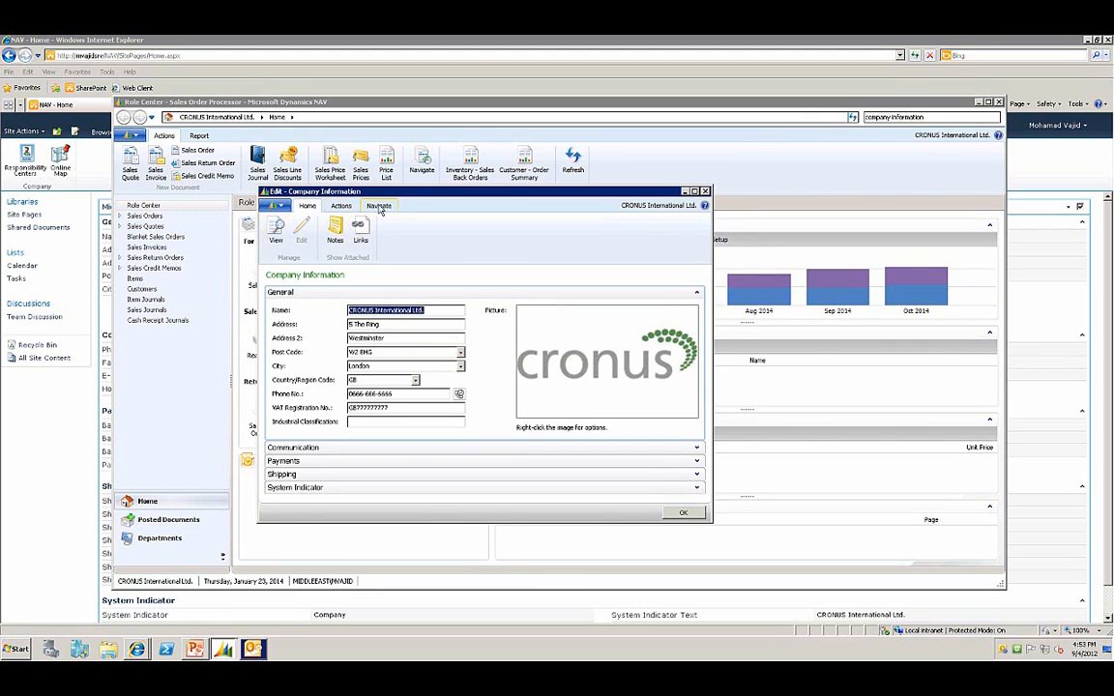
click(341, 206)
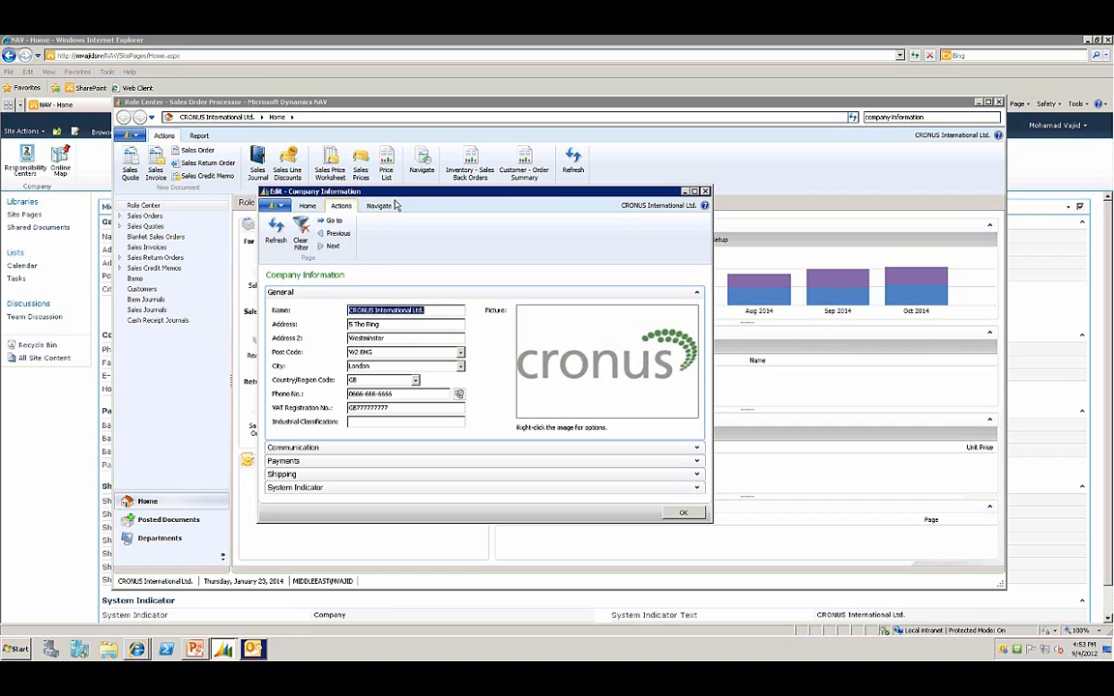
click(379, 206)
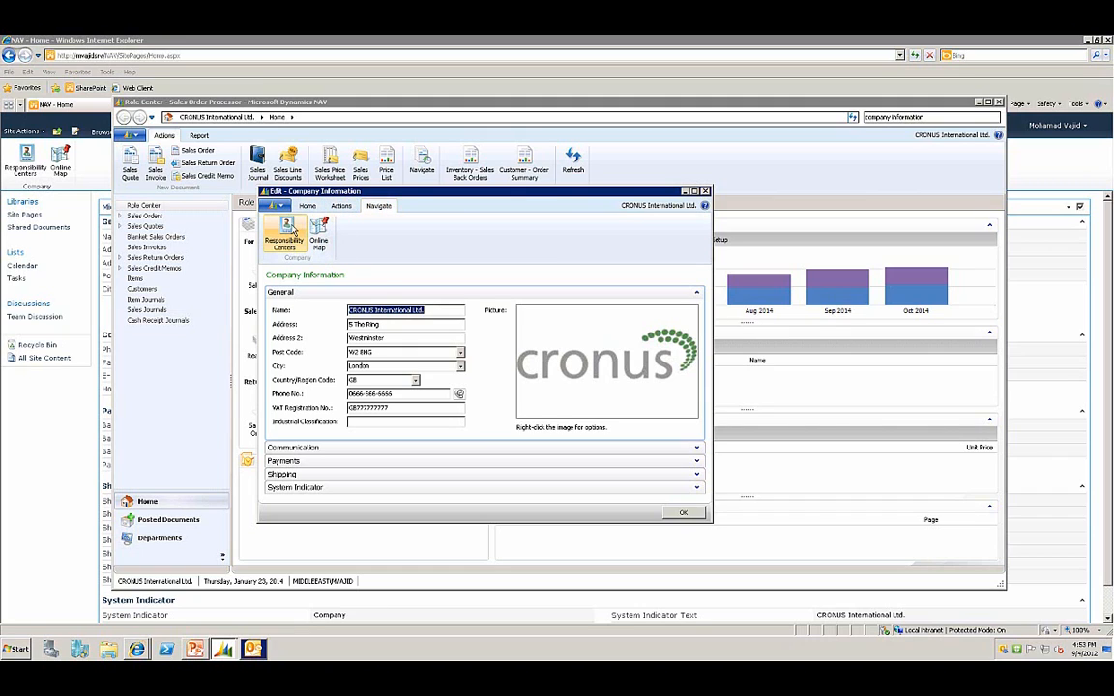
- Return to the browser, compare the Navigate commands of the SharePoint web part and the Web Client, and close the Web Client's Company Information page
click(214, 41)
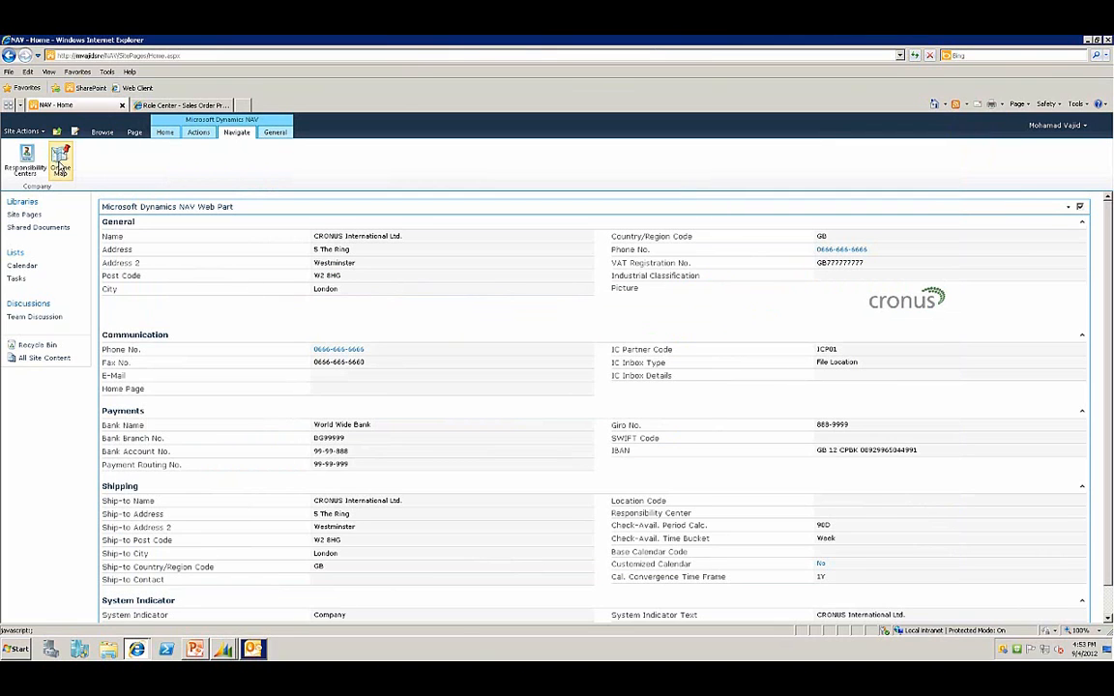
click(174, 106)
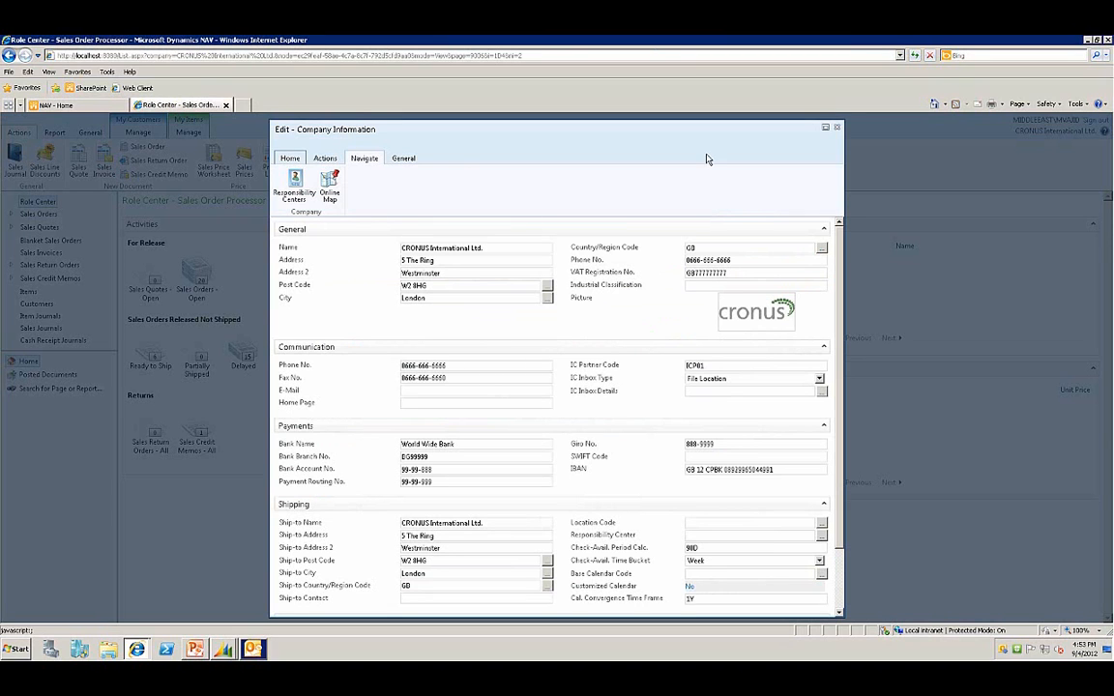
click(839, 127)
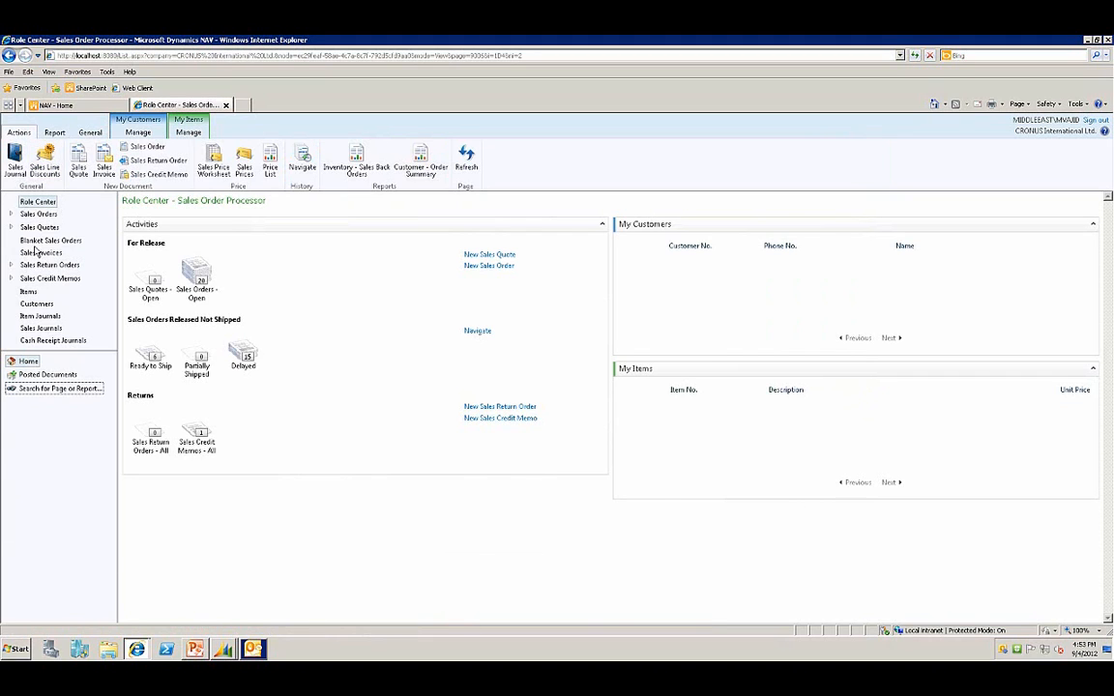
- Compare the SharePoint site's home page with the Web Client and reload the Web Client's Role Center
click(53, 105)
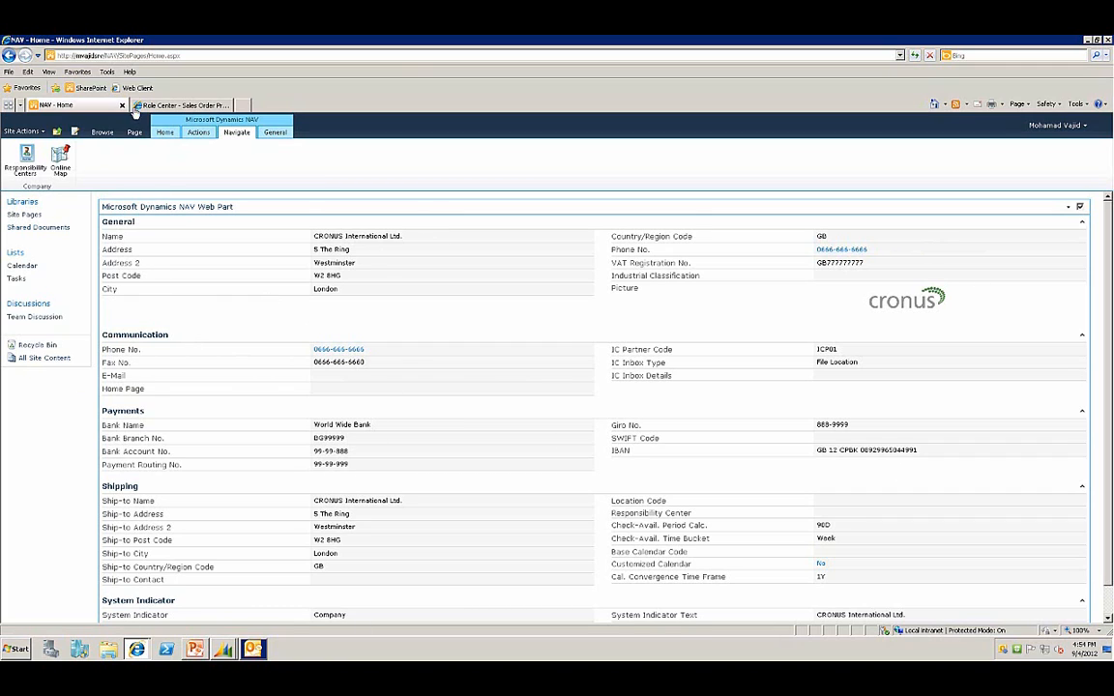
click(169, 105)
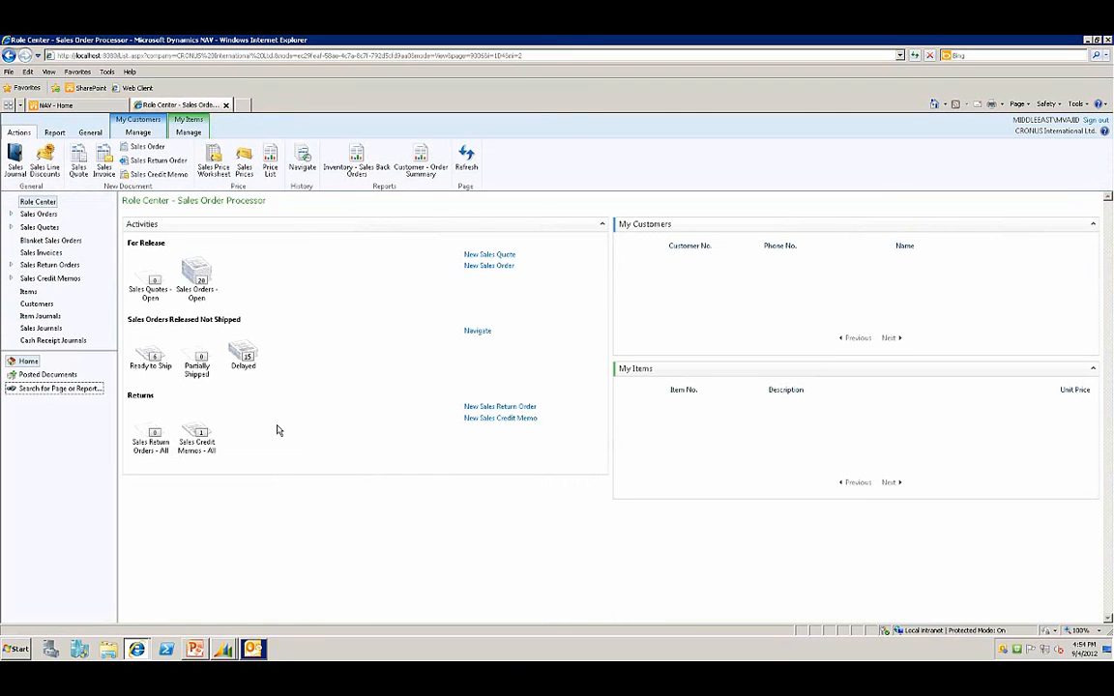
click(34, 202)
- Close the Windows client's Company Information and Role Center windows and the Web Client page, leaving only the SharePoint site open
mouse_move(224, 649)
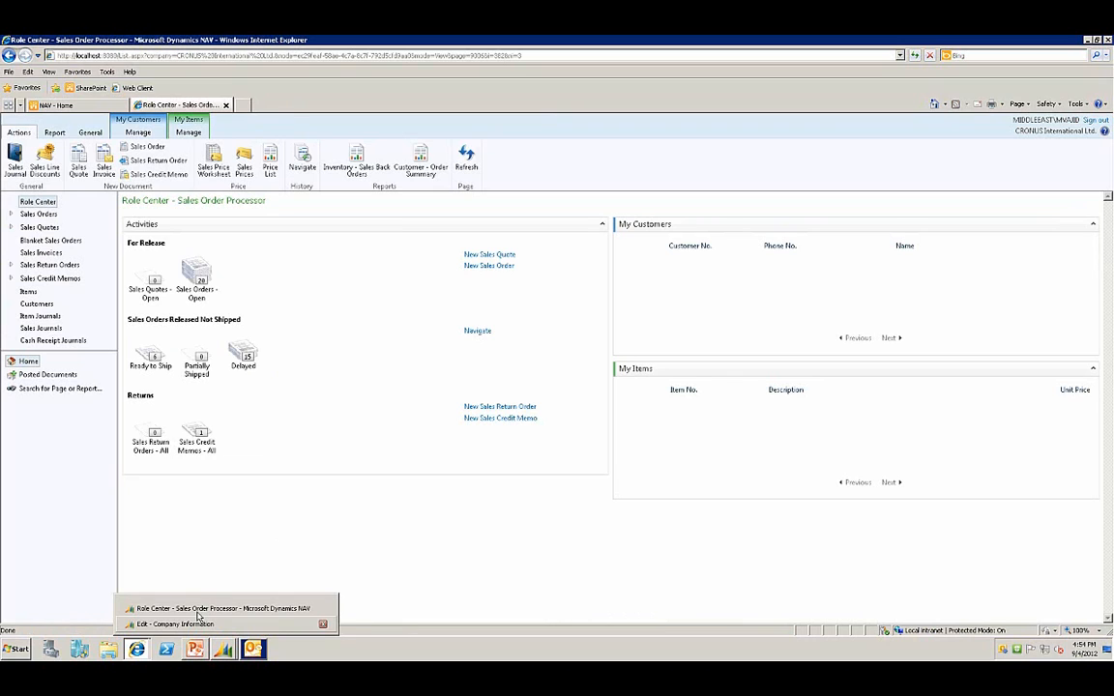
click(188, 627)
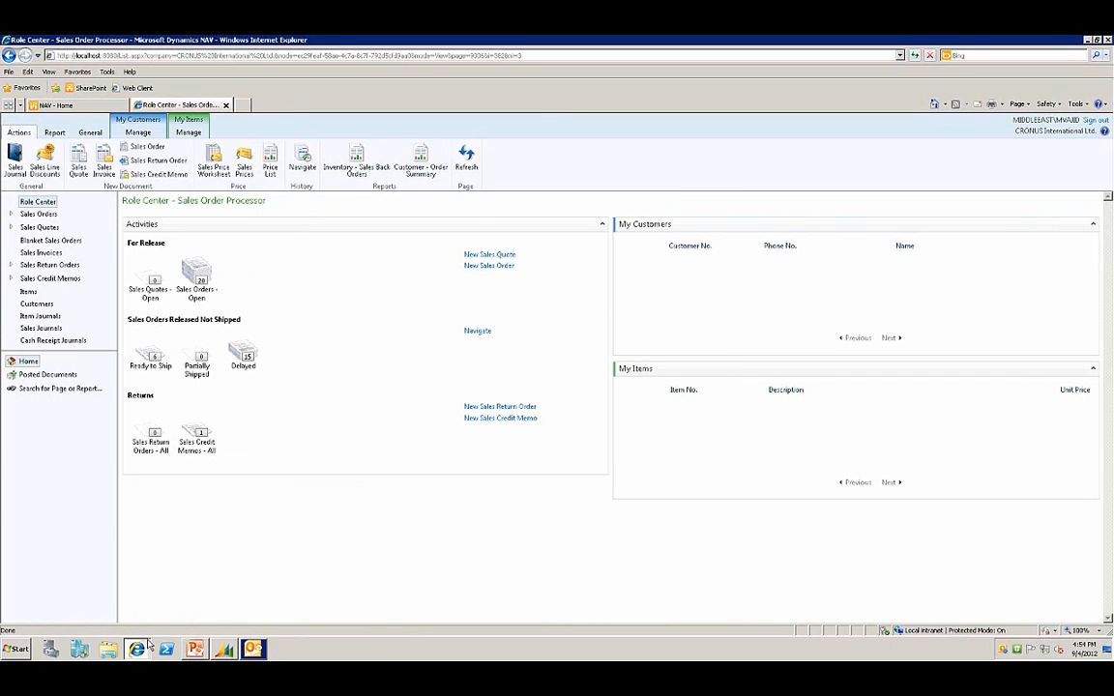
click(223, 648)
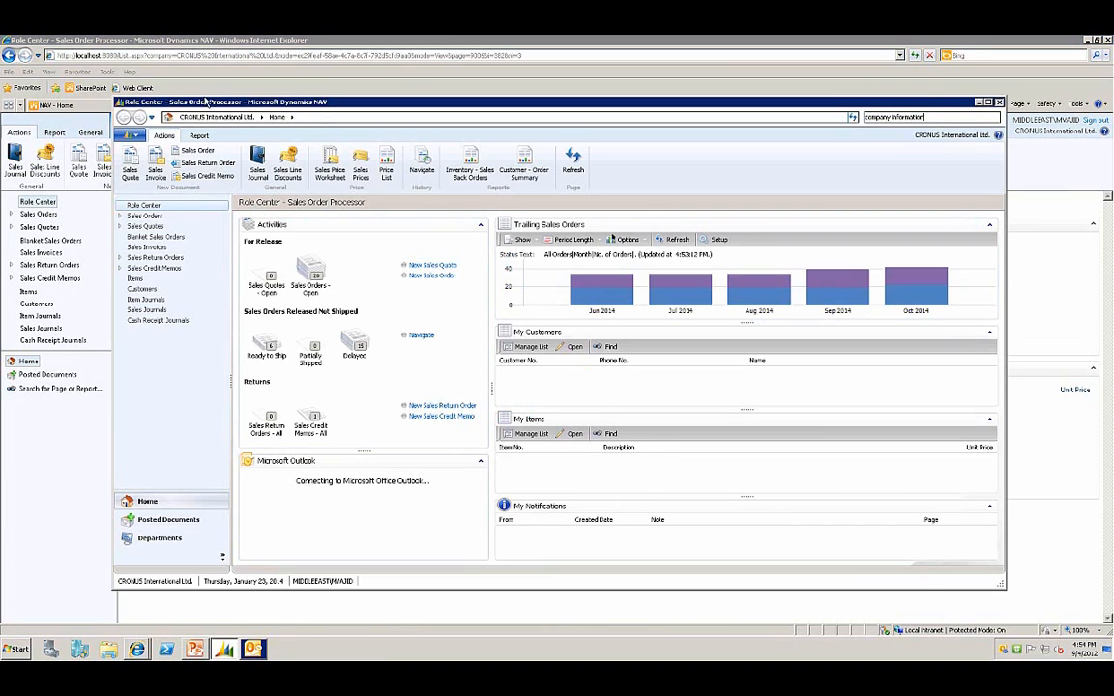
click(1000, 102)
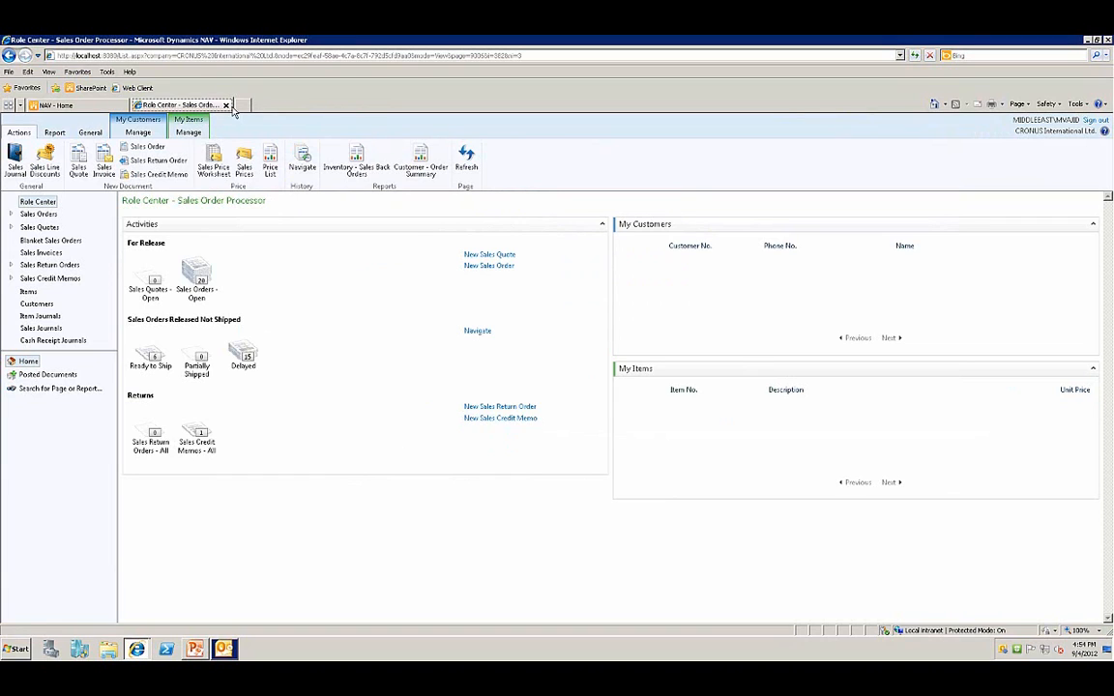
click(226, 106)
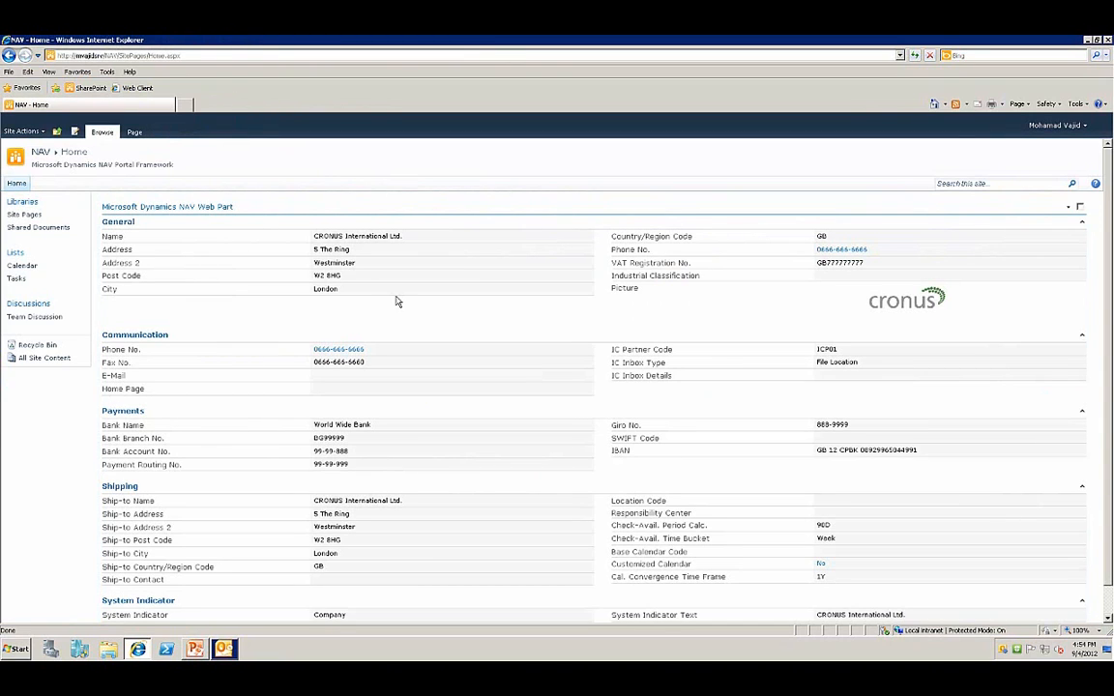
- Review the available Site Actions on the NAV SharePoint site and dismiss them without choosing one
click(29, 135)
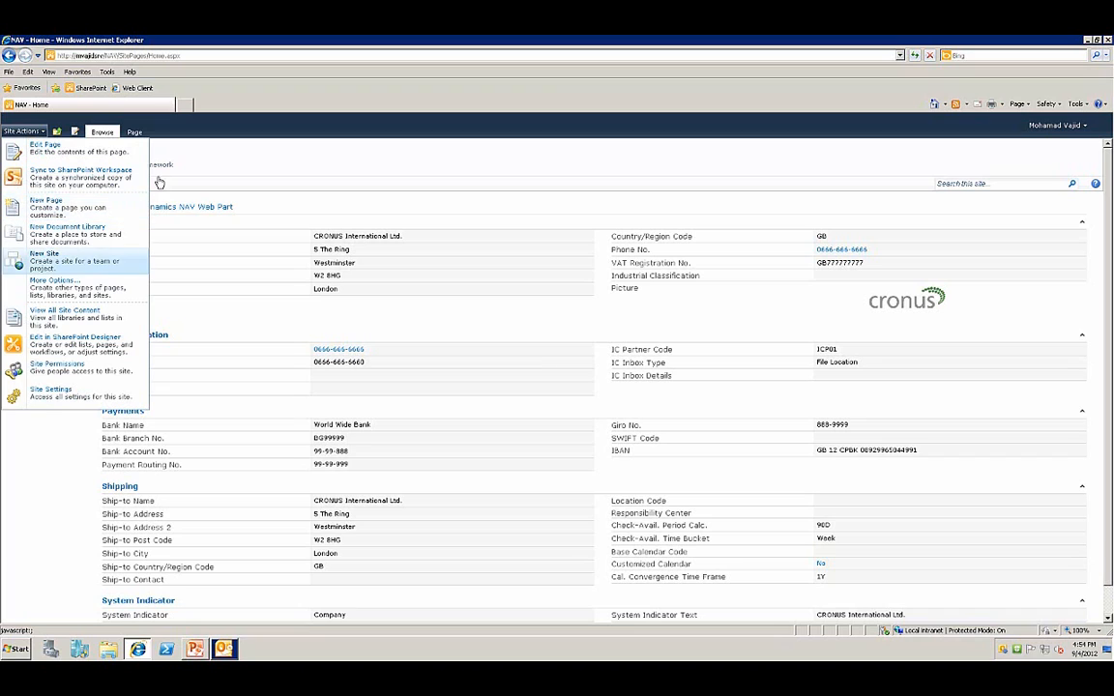
click(282, 156)
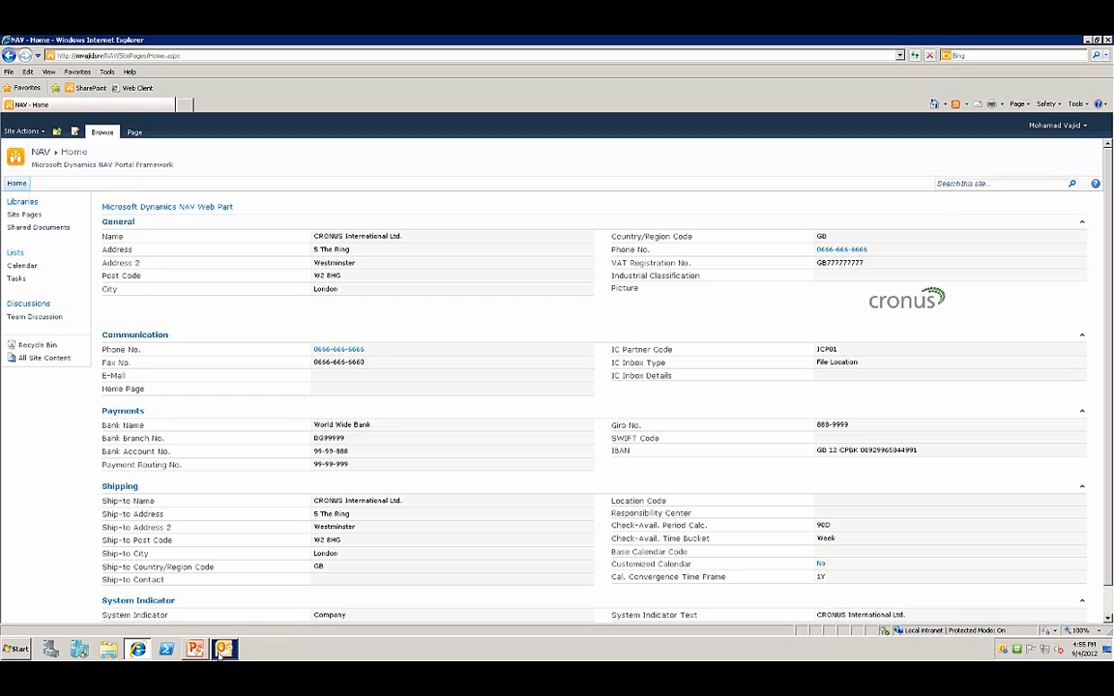
mouse_move(221, 654)
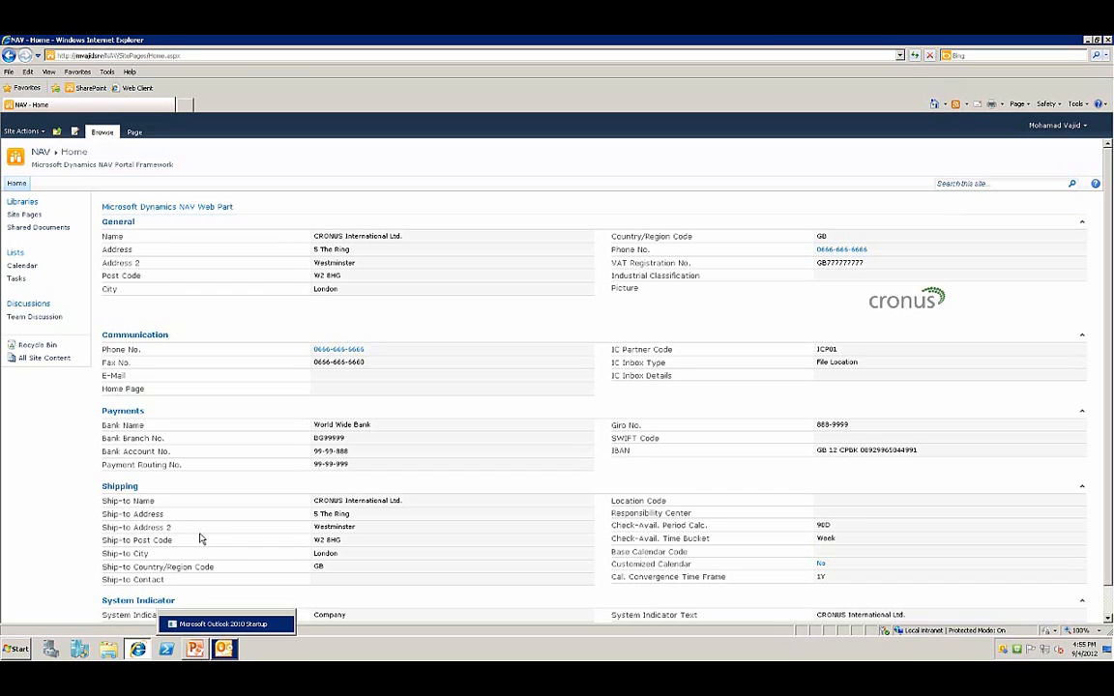